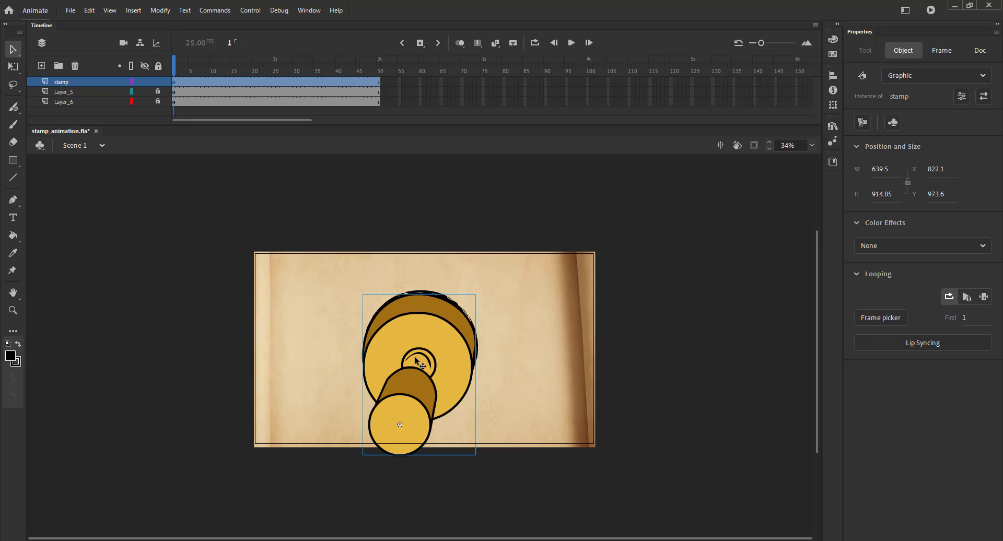
Add a keyframe at frame 15 on the stamp layer.
{"action": "left_click", "coordinate": [306, 317]}
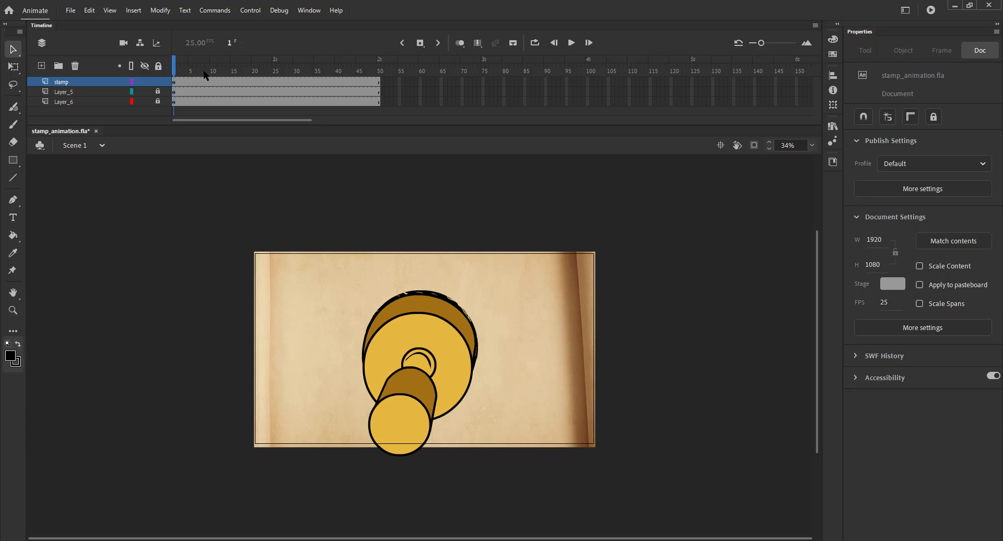
{"action": "left_click_drag", "start_coordinate": [204, 75], "coordinate": [235, 79]}
{"action": "left_click", "coordinate": [233, 82]}
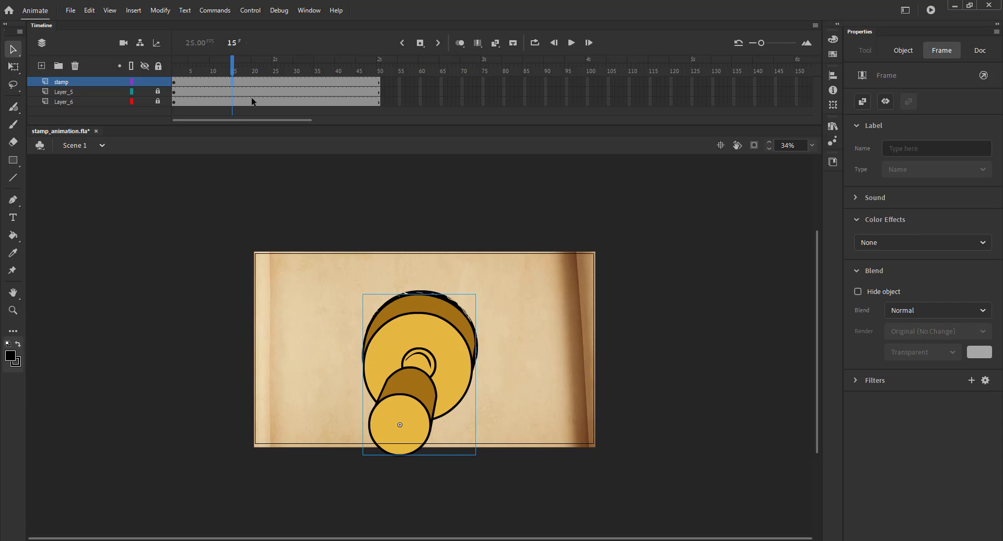
{"action": "key", "text": "F6"}
On frame 1, move the stamp below the stage to about X 757, Y 1951.
{"action": "left_click_drag", "start_coordinate": [188, 72], "coordinate": [129, 73]}
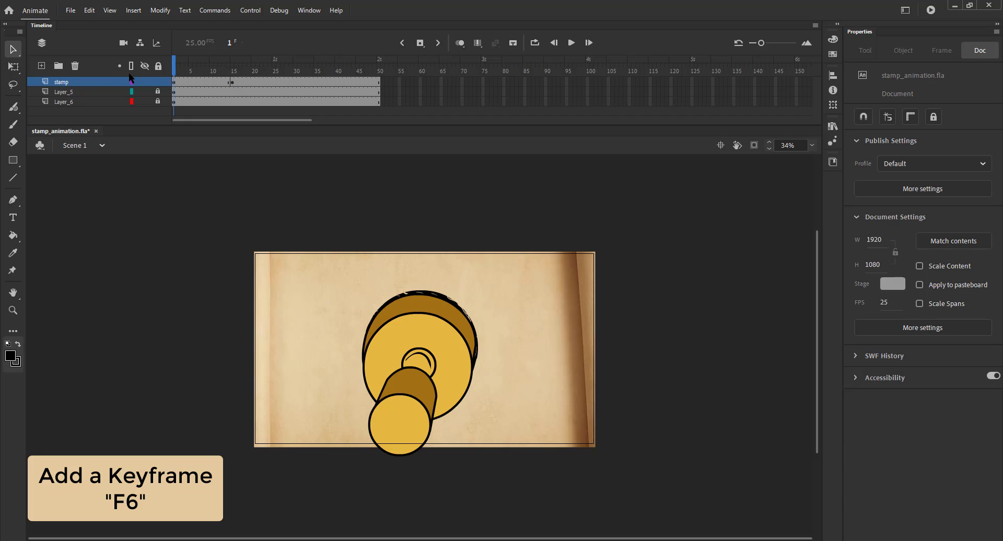
{"action": "key", "text": "ctrl+minus"}
{"action": "left_click", "coordinate": [423, 370]}
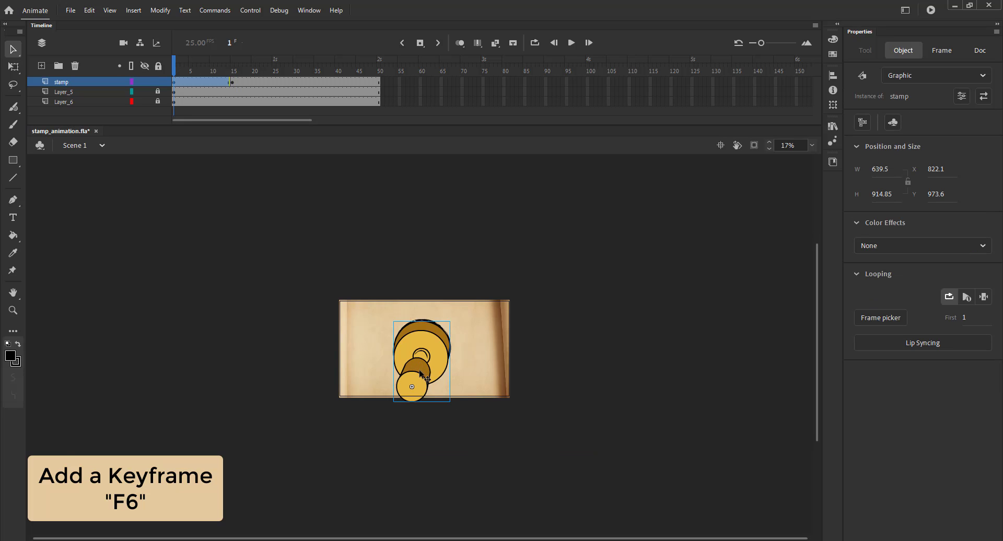
{"action": "left_click_drag", "start_coordinate": [420, 393], "coordinate": [414, 480]}
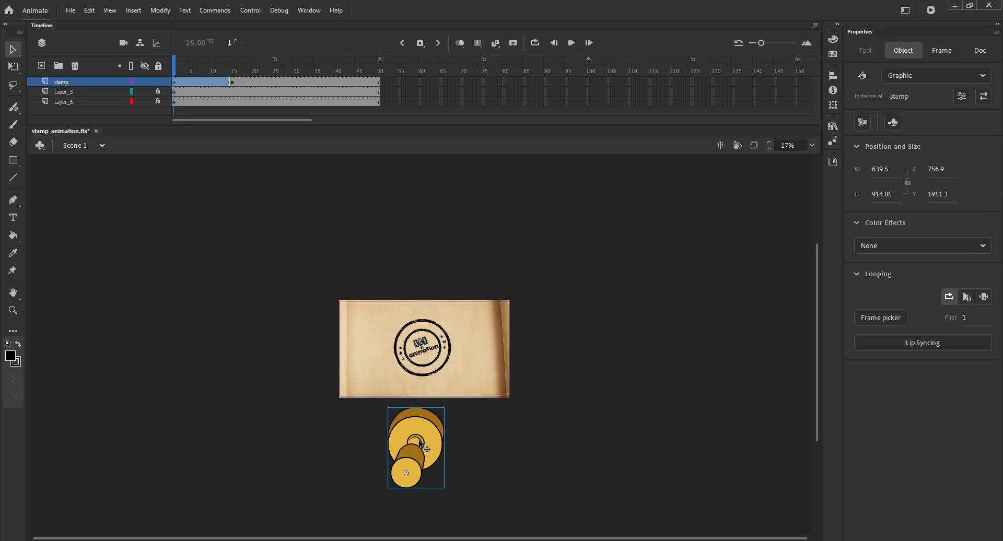
Scale the stamp on frame 1 by 140% twice in succession.
{"action": "key", "text": "ctrl+alt+s"}
{"action": "type", "text": "140"}
{"action": "key", "text": "Return"}
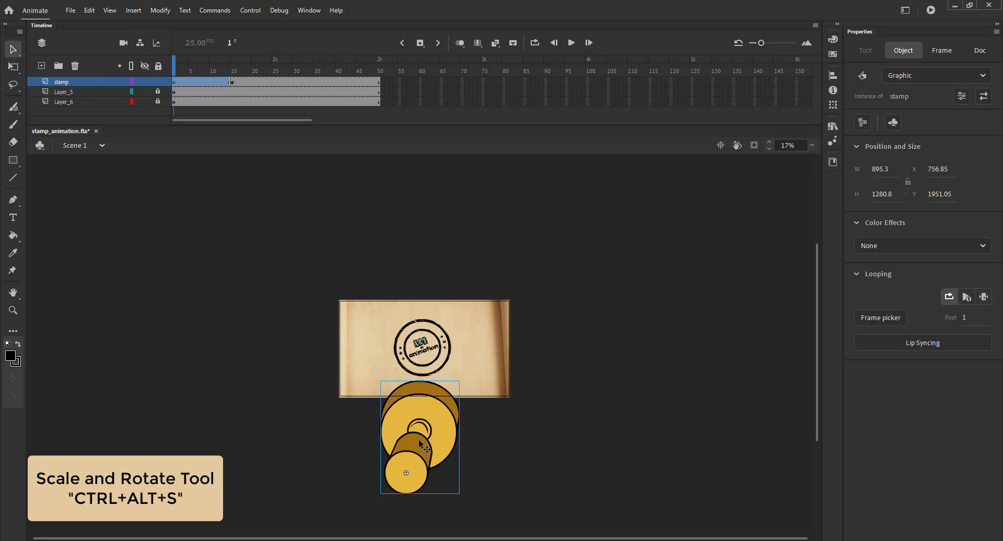
{"action": "key", "text": "ctrl+alt+s"}
{"action": "key", "text": "Return"}
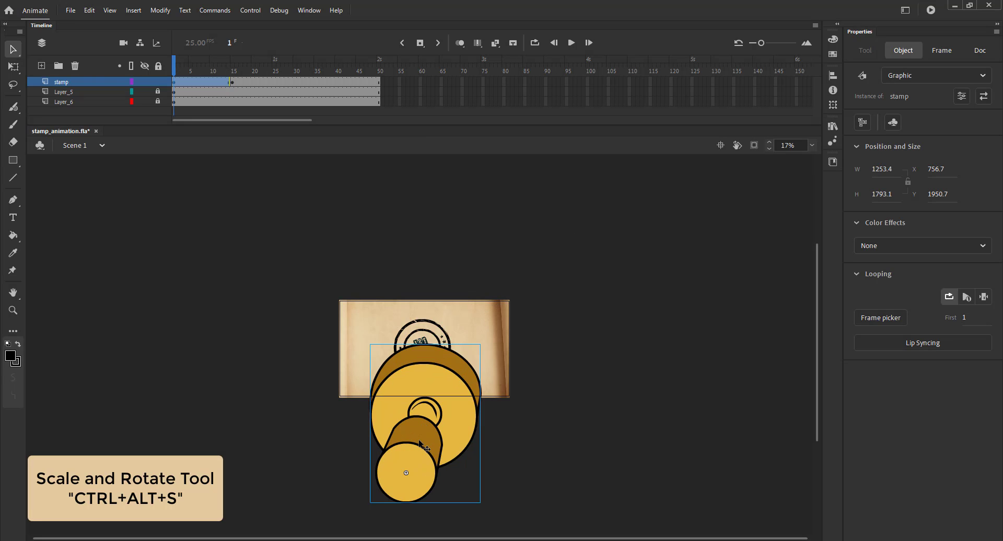
Nudge the enlarged stamp down and slightly left so it sits completely below the stage.
{"action": "key", "text": "shift+Down"}
{"action": "key", "text": "shift+Down"}
{"action": "key", "text": "shift+Down"}
{"action": "key", "text": "shift+Down"}
{"action": "key", "text": "shift+Down"}
{"action": "key", "text": "shift+Down"}
{"action": "key", "text": "shift+Down"}
{"action": "key", "text": "shift+Down"}
{"action": "key", "text": "shift+Down"}
{"action": "key", "text": "shift+Down"}
{"action": "key", "text": "shift+Down"}
{"action": "key", "text": "shift+Left"}
{"action": "key", "text": "shift+Left"}
{"action": "key", "text": "shift+Down"}
{"action": "key", "text": "shift+Down"}
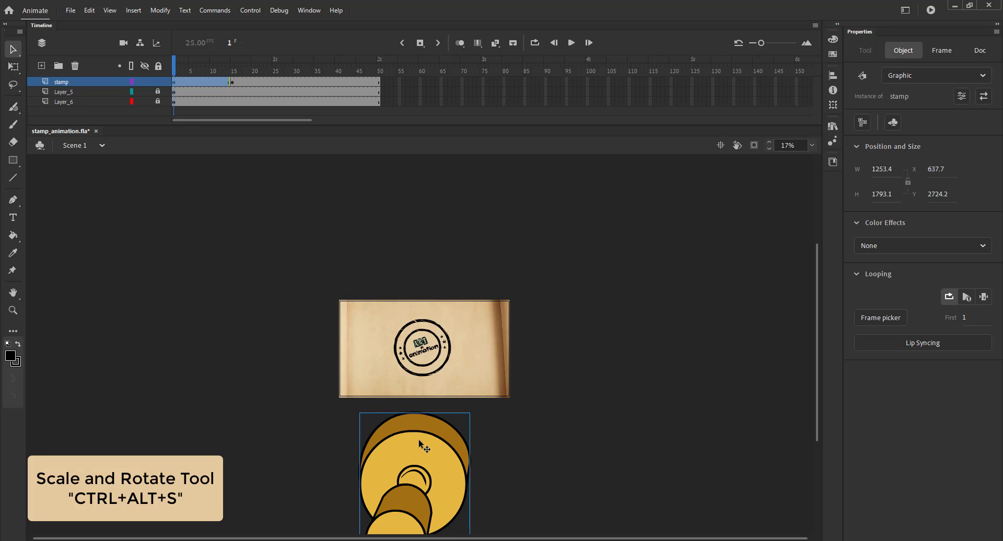
Move the stamp layer's frame 15 keyframe to frame 20, and add a new keyframe at frame 15.
{"action": "left_click", "coordinate": [211, 78]}
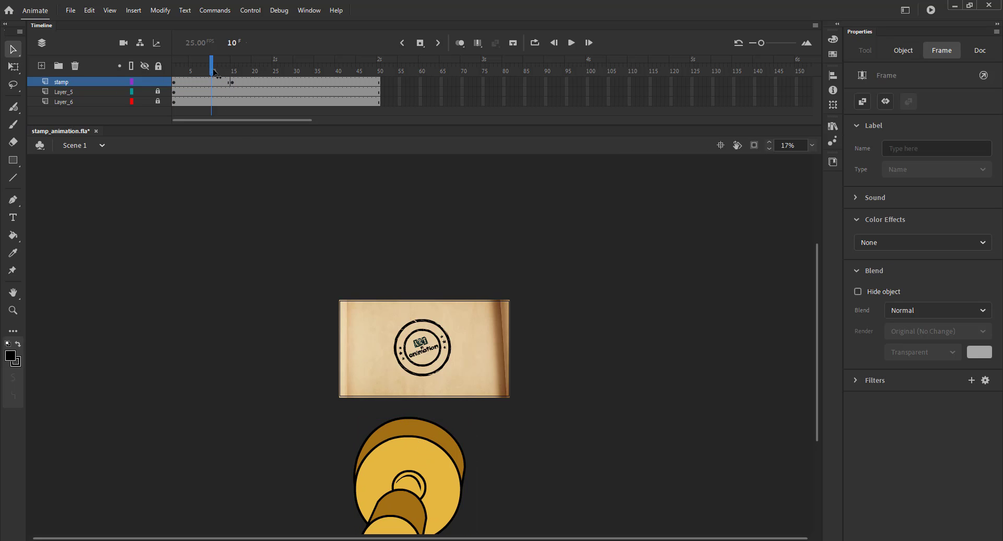
{"action": "left_click", "coordinate": [213, 78]}
{"action": "left_click", "coordinate": [233, 76]}
{"action": "left_click", "coordinate": [228, 76]}
{"action": "left_click_drag", "start_coordinate": [228, 75], "coordinate": [252, 82]}
{"action": "left_click", "coordinate": [234, 78]}
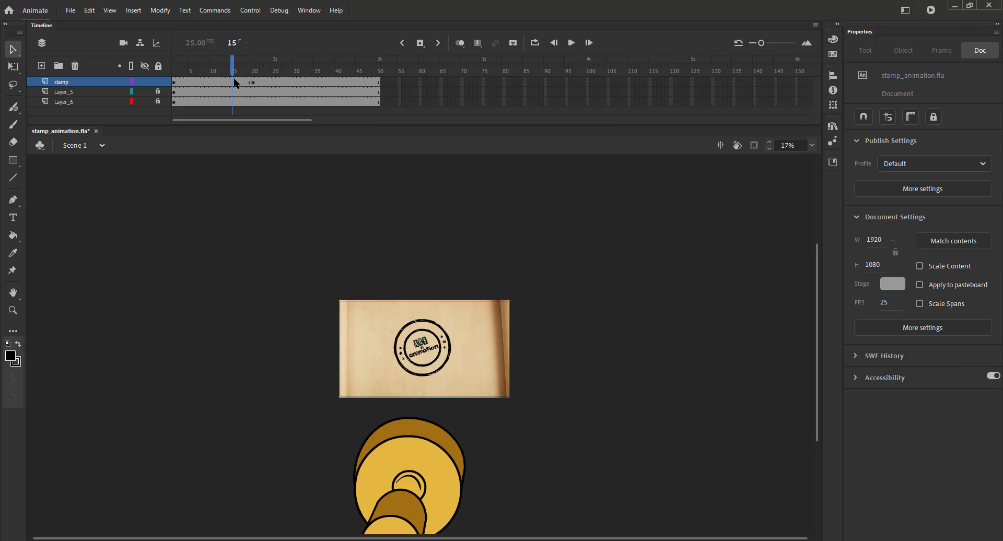
{"action": "left_click", "coordinate": [234, 80]}
{"action": "key", "text": "F6"}
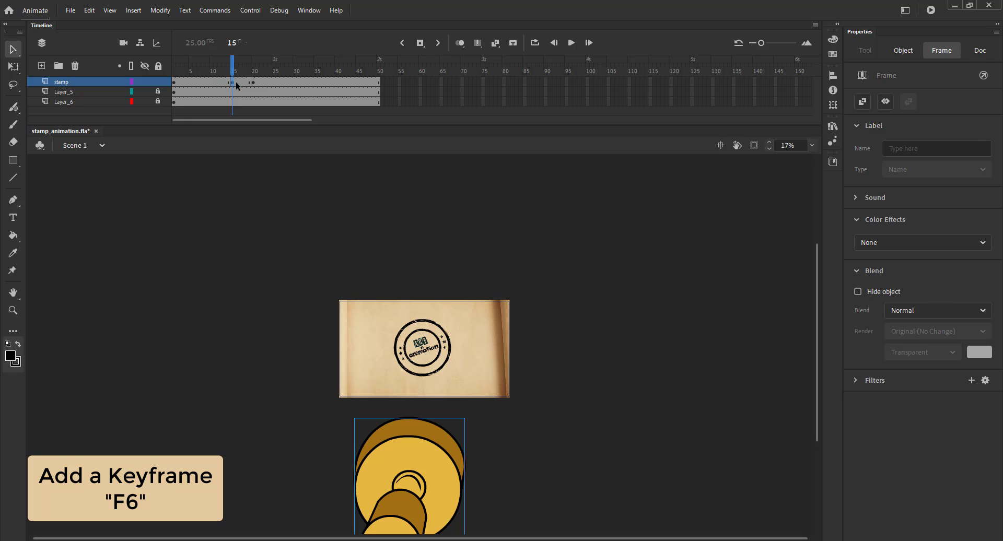
Create a classic tween on the stamp layer between frames 15 and 20 and scrub through the motion.
{"action": "left_click", "coordinate": [240, 82]}
{"action": "left_click", "coordinate": [495, 44]}
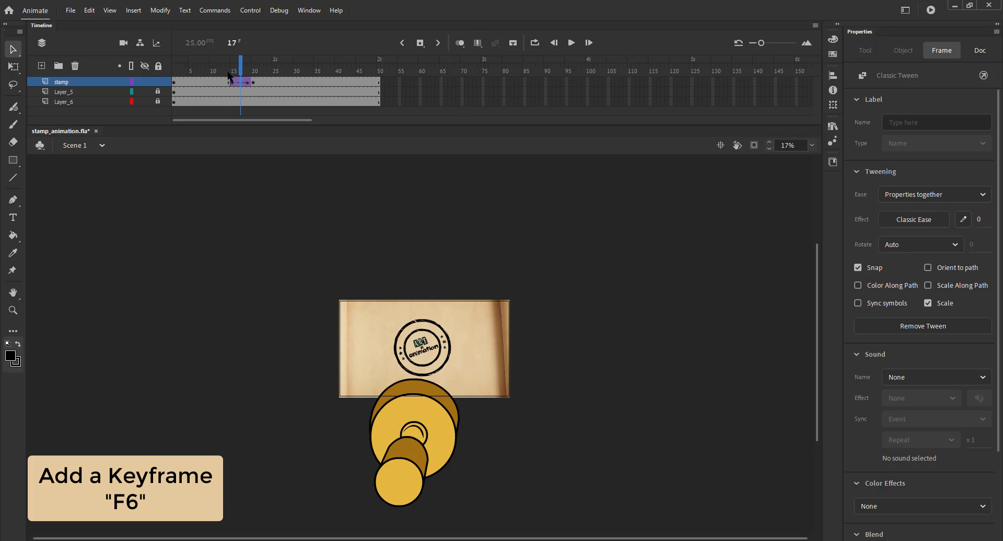
{"action": "left_click_drag", "start_coordinate": [230, 73], "coordinate": [265, 86]}
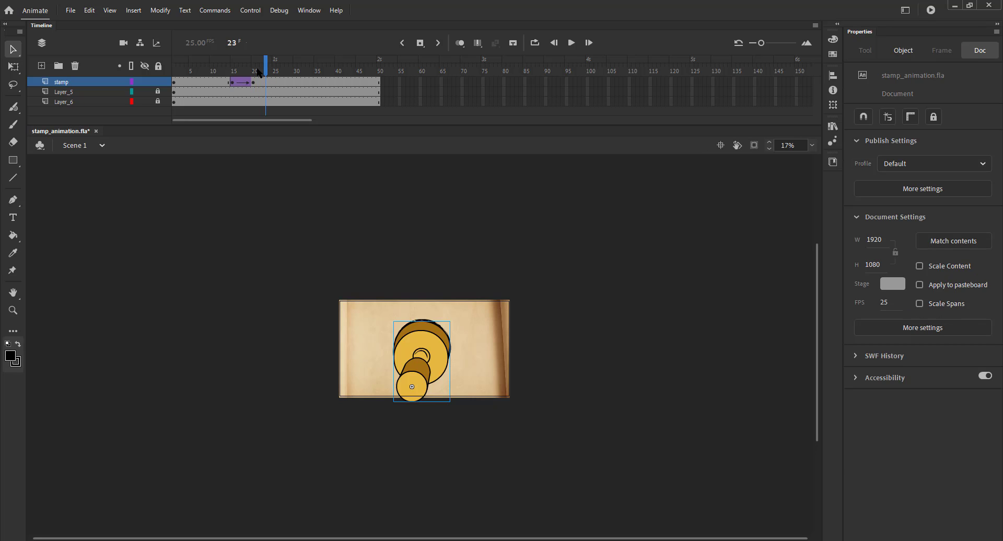
Move the stamp layer's frame 20 keyframe to frame 19 to speed up the downward motion.
{"action": "left_click", "coordinate": [253, 82]}
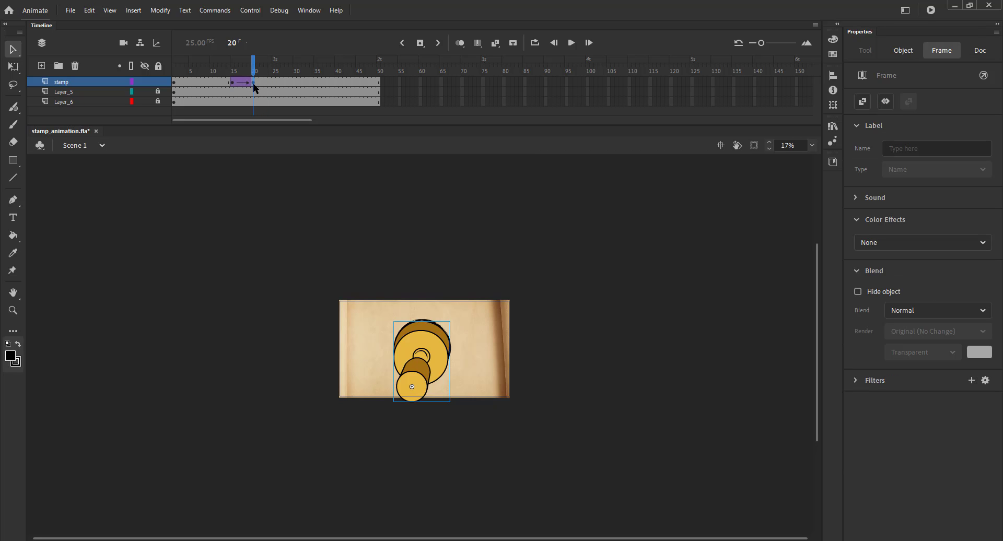
{"action": "mouse_move", "coordinate": [252, 82]}
{"action": "left_mouse_down"}
{"action": "mouse_move", "coordinate": [279, 83]}
{"action": "mouse_move", "coordinate": [253, 82]}
{"action": "left_mouse_up"}
{"action": "left_click_drag", "start_coordinate": [224, 69], "coordinate": [262, 74]}
{"action": "left_click", "coordinate": [252, 82]}
Add keyframes on the stamp layer at frames 24 and 28.
{"action": "left_click", "coordinate": [270, 82]}
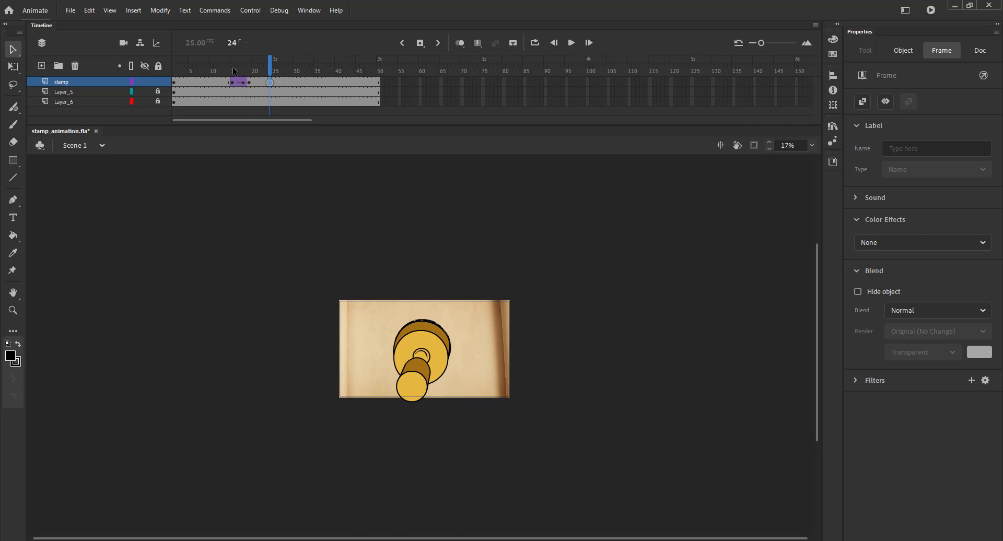
{"action": "key", "text": "F6"}
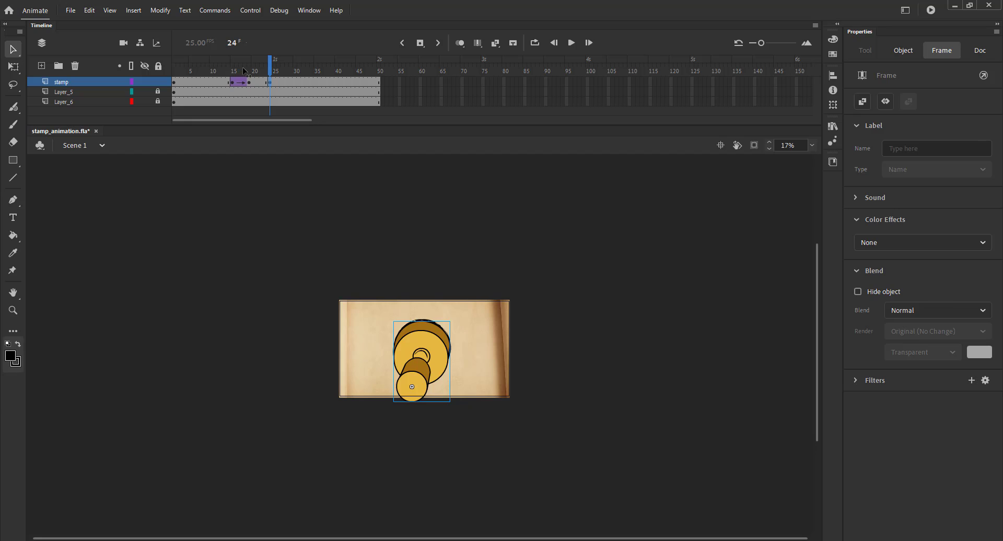
{"action": "left_click_drag", "start_coordinate": [241, 71], "coordinate": [287, 73]}
{"action": "left_click", "coordinate": [286, 82]}
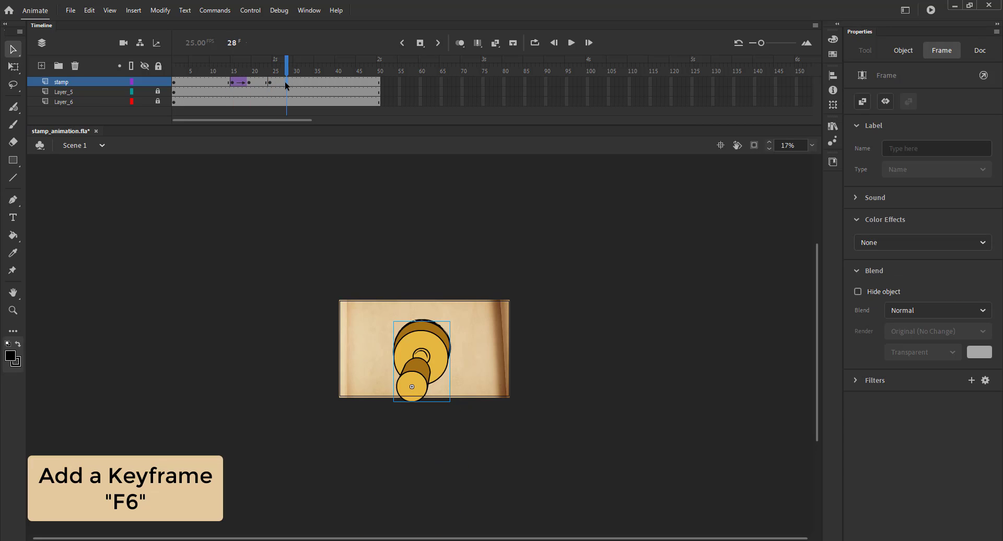
{"action": "key", "text": "F6"}
Nudge the stamp on frame 28 straight down until it is entirely below the stage.
{"action": "key", "text": "shift+Down"}
{"action": "key", "text": "shift+Down"}
{"action": "key", "text": "shift+Down"}
{"action": "key", "text": "shift+Down"}
{"action": "key", "text": "shift+Down"}
{"action": "key", "text": "shift+Down"}
{"action": "key", "text": "shift+Down"}
{"action": "key", "text": "shift+Down"}
{"action": "key", "text": "shift+Down"}
{"action": "key", "text": "shift+Down"}
{"action": "key", "text": "shift+Down"}
{"action": "key", "text": "shift+Down"}
{"action": "key", "text": "shift+Down"}
{"action": "key", "text": "shift+Down"}
{"action": "key", "text": "shift+Down"}
{"action": "key", "text": "shift+Down"}
{"action": "key", "text": "shift+Down"}
{"action": "key", "text": "shift+Down"}
{"action": "key", "text": "shift+Down"}
{"action": "key", "text": "shift+Down"}
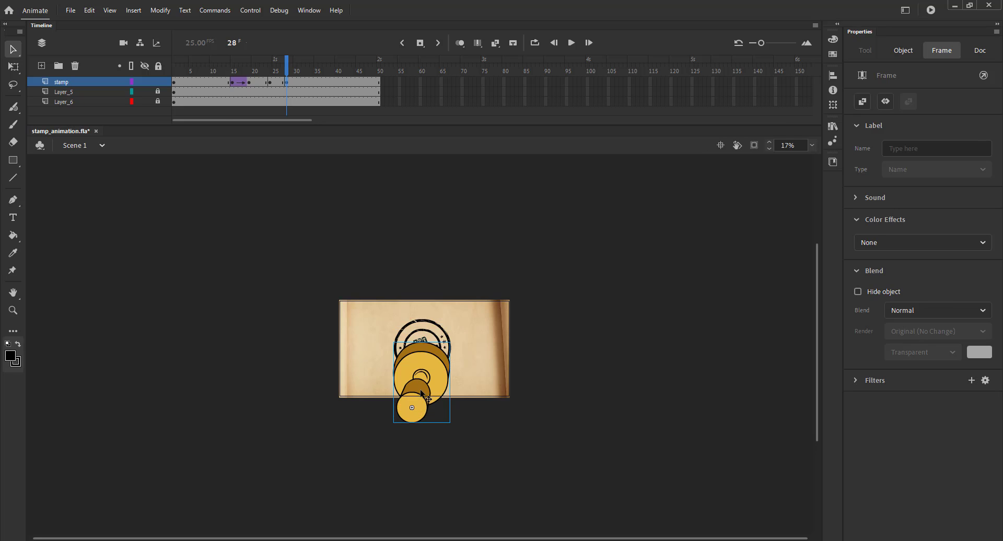
Scale the stamp on frame 28 by 150% and repeat the same scaling once more.
{"action": "key", "text": "ctrl+alt+s"}
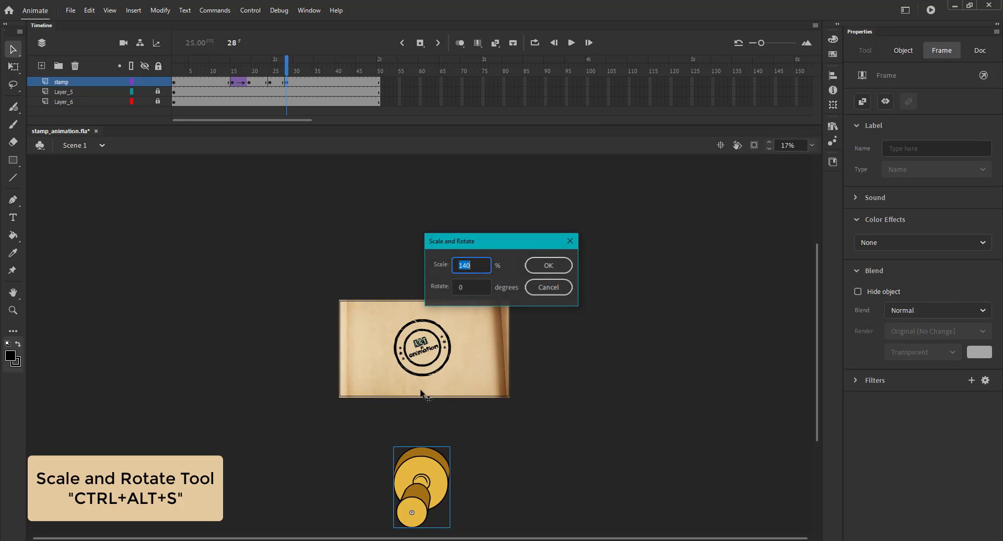
{"action": "type", "text": "150"}
{"action": "key", "text": "Return"}
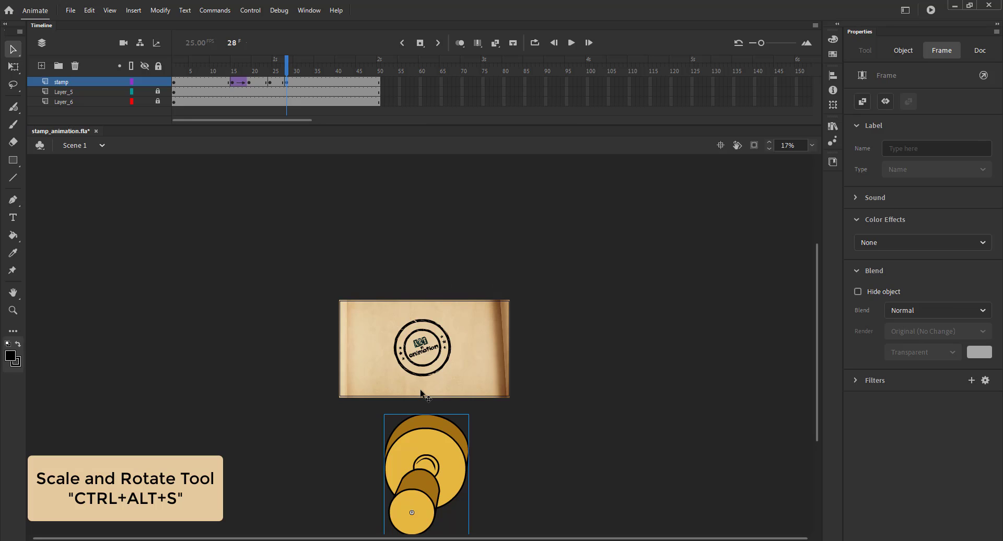
{"action": "key", "text": "ctrl+y"}
Nudge the enlarged stamp on frame 28 further down until it clears the stage.
{"action": "key", "text": "shift+Down"}
{"action": "key", "text": "shift+Down"}
{"action": "key", "text": "shift+Down"}
{"action": "key", "text": "shift+Down"}
{"action": "key", "text": "shift+Down"}
{"action": "key", "text": "shift+Down"}
{"action": "key", "text": "shift+Down"}
{"action": "key", "text": "shift+Down"}
{"action": "key", "text": "shift+Down"}
{"action": "key", "text": "shift+Down"}
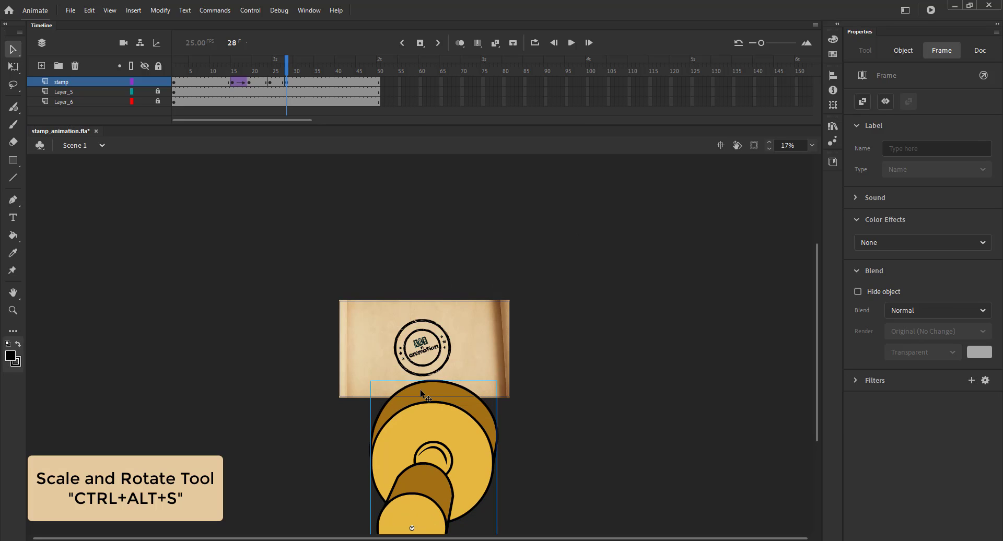
Create classic tweens on the stamp layer between frames 19 and 28 and scrub through the lift-off.
{"action": "left_click", "coordinate": [272, 82]}
{"action": "left_click", "coordinate": [495, 43]}
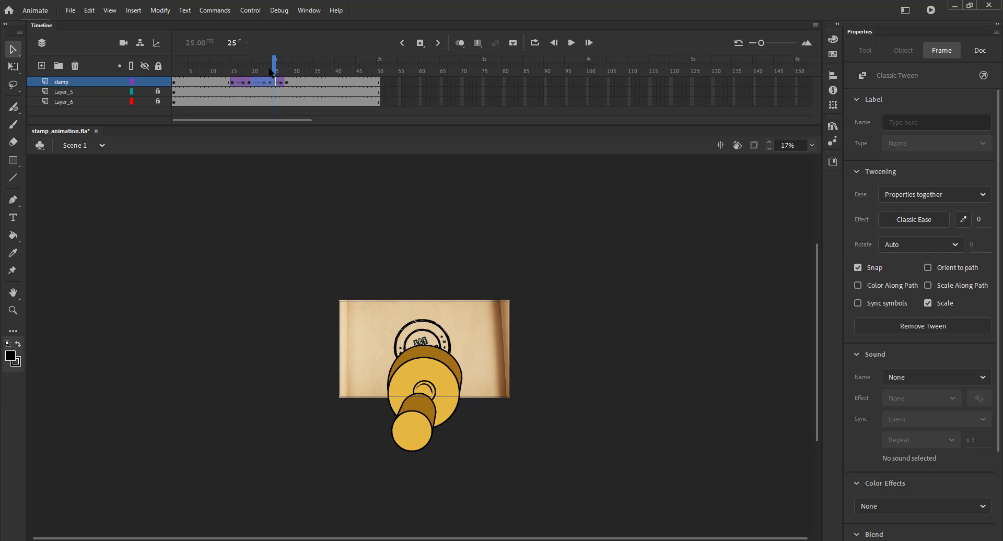
{"action": "left_click_drag", "start_coordinate": [270, 70], "coordinate": [295, 91]}
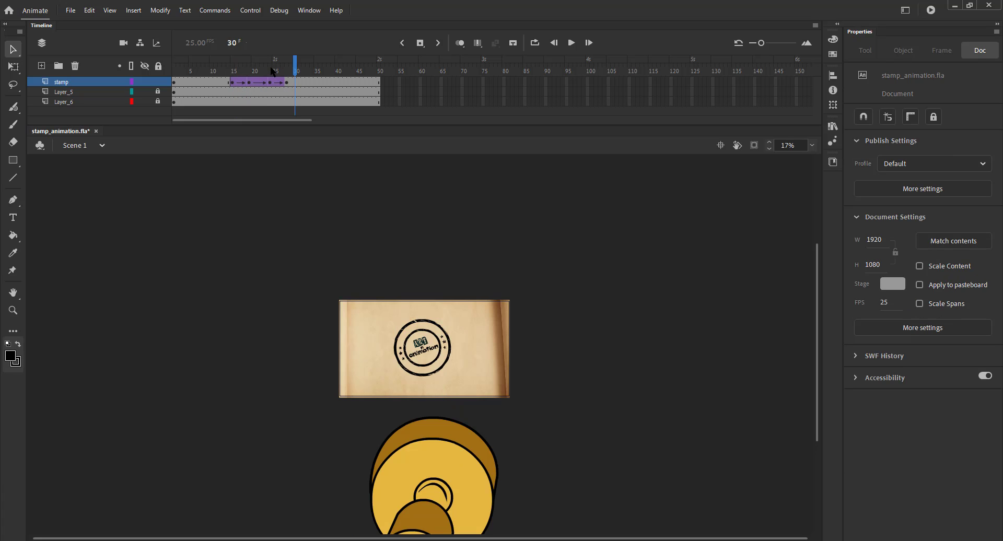
{"action": "mouse_move", "coordinate": [270, 69]}
{"action": "left_mouse_down"}
{"action": "mouse_move", "coordinate": [216, 70]}
{"action": "mouse_move", "coordinate": [287, 68]}
{"action": "left_mouse_up"}
Make the imprint on Layer_5 start at frame 19 with blank frames before it, and unlock that layer.
{"action": "left_click", "coordinate": [173, 92]}
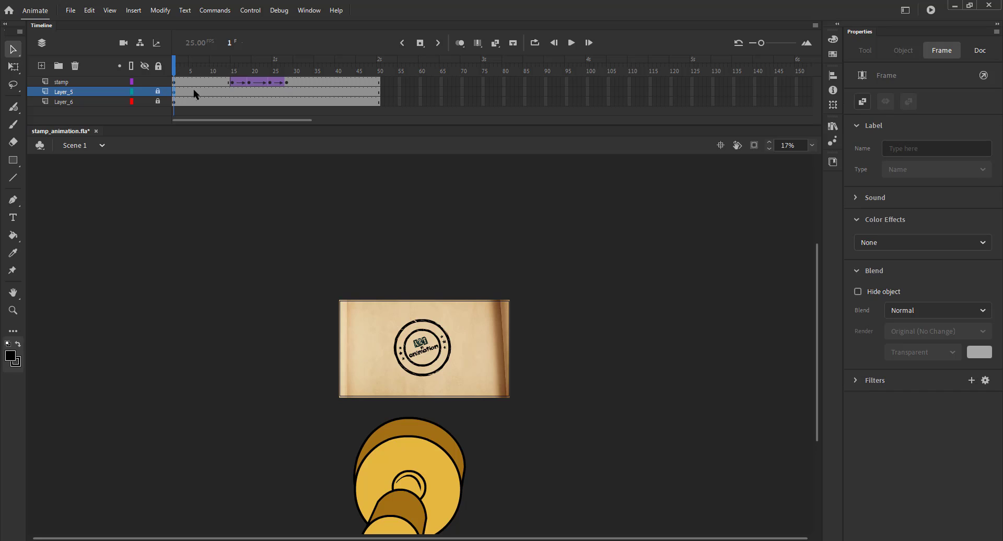
{"action": "left_click", "coordinate": [249, 93]}
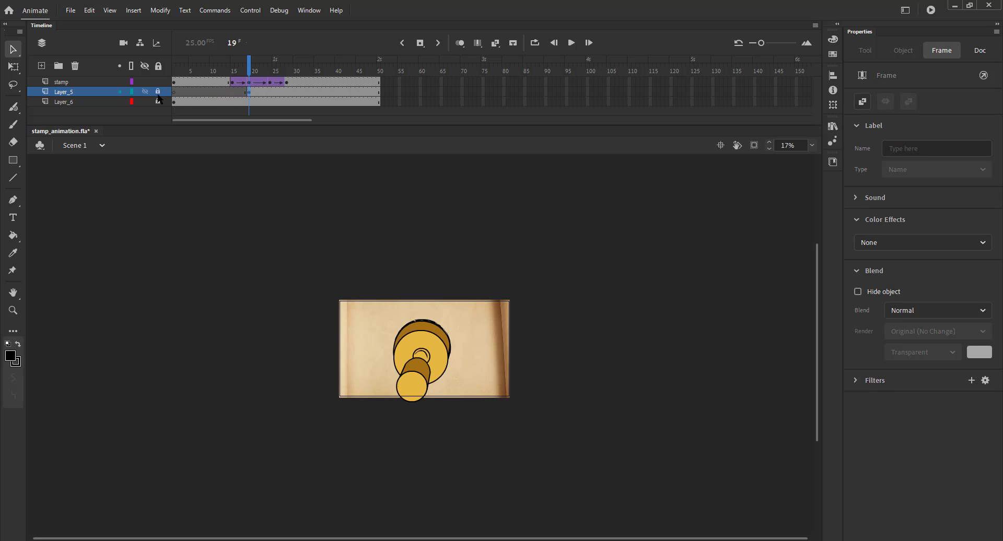
{"action": "left_click", "coordinate": [157, 93]}
Unlock Layer_6 and add keyframes at frame 20 on all three layers.
{"action": "left_click_drag", "start_coordinate": [222, 69], "coordinate": [254, 70]}
{"action": "left_click", "coordinate": [253, 93]}
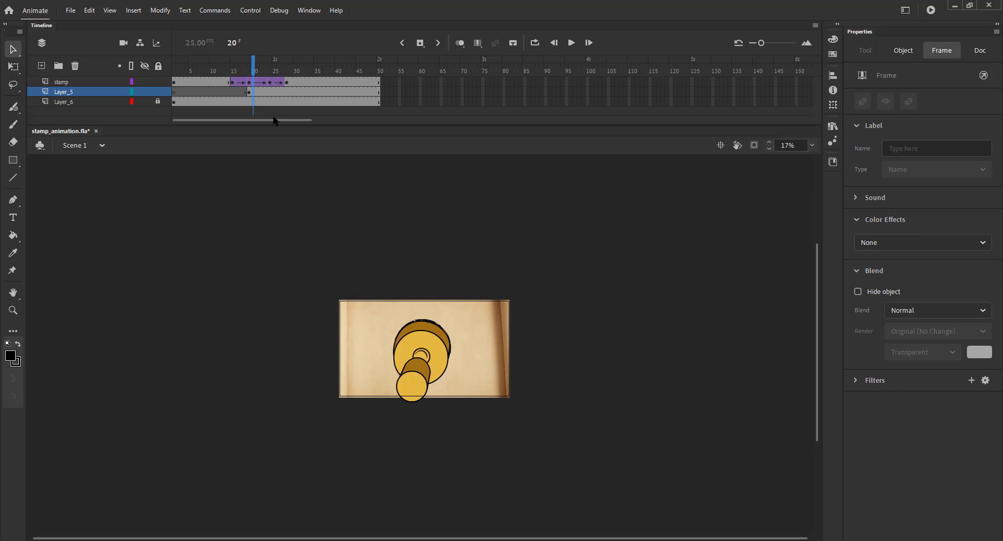
{"action": "left_click", "coordinate": [158, 101]}
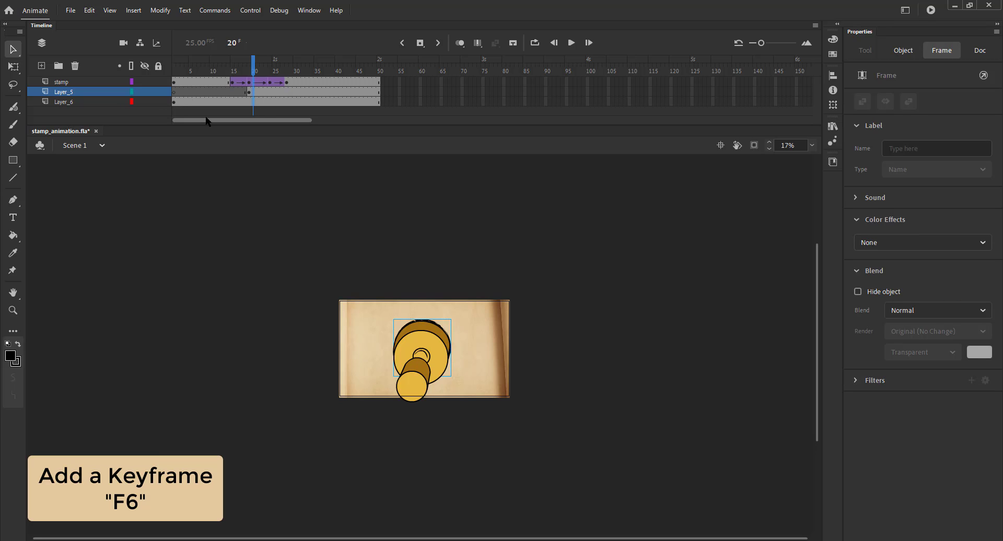
{"action": "key", "text": "F6"}
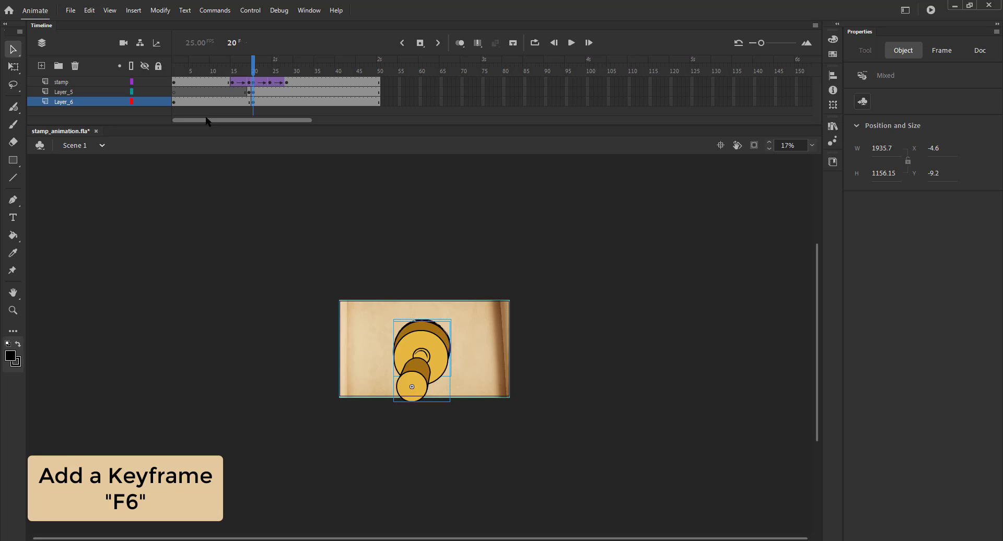
Nudge all artwork on frame 20 up together to about Y -51.
{"action": "key", "text": "Up"}
{"action": "key", "text": "Up"}
{"action": "key", "text": "Up"}
{"action": "key", "text": "Up"}
{"action": "key", "text": "Up"}
{"action": "key", "text": "Up"}
{"action": "key", "text": "Up"}
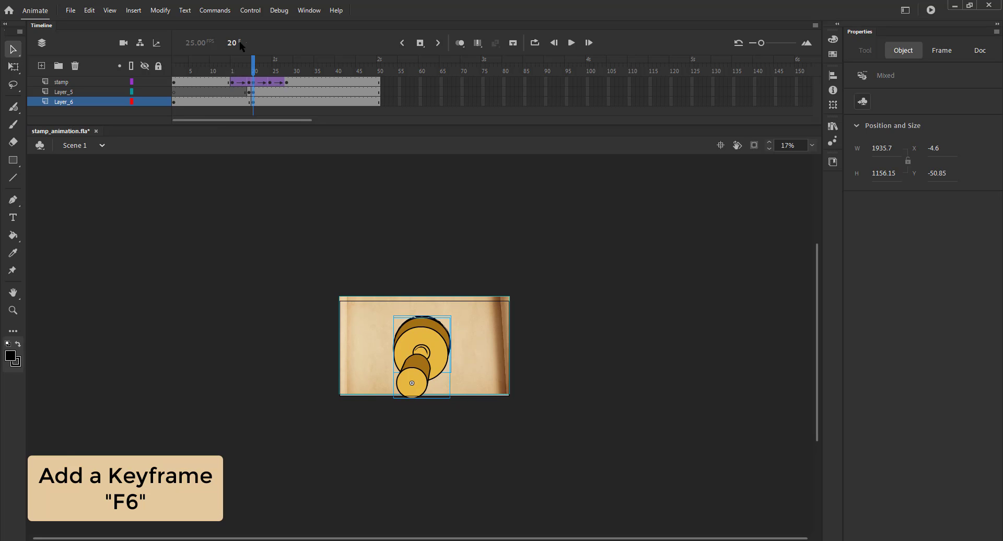
Scrub through the upward jolt and add keyframes at frame 21 on all three layers.
{"action": "left_click", "coordinate": [254, 68]}
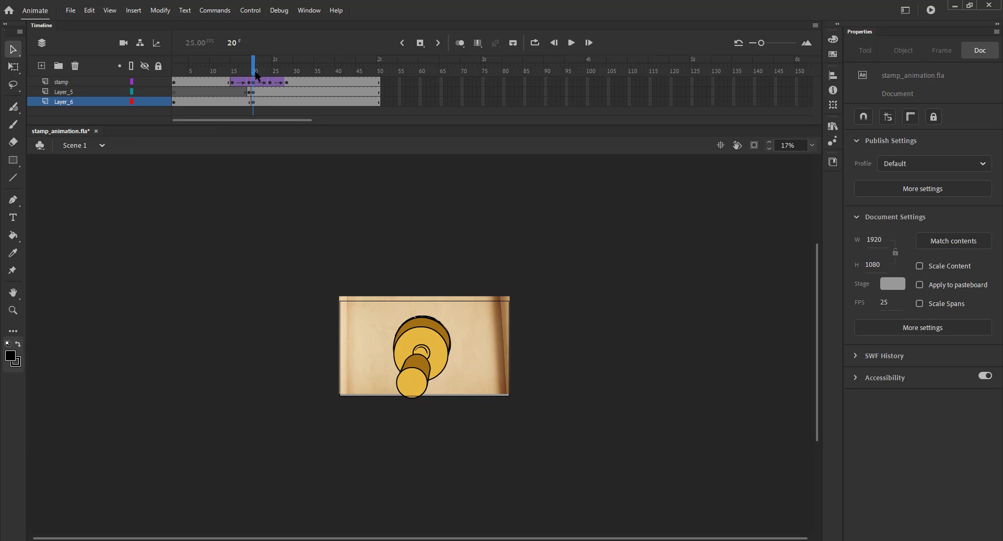
{"action": "left_click", "coordinate": [234, 71]}
{"action": "left_click_drag", "start_coordinate": [234, 71], "coordinate": [256, 71]}
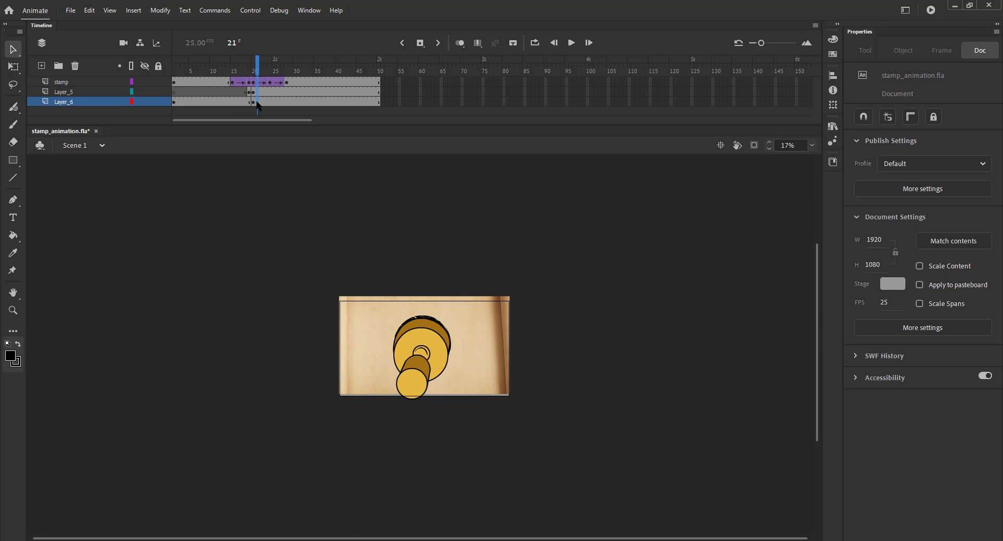
{"action": "left_click", "coordinate": [257, 102]}
{"action": "key", "text": "F6"}
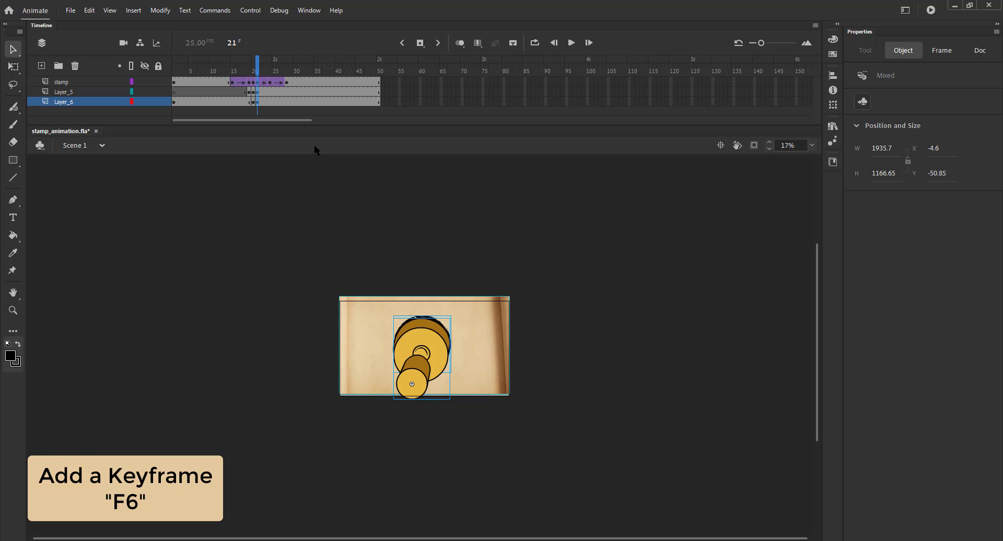
Nudge all artwork on frame 21 down together to about Y 21 and scrub through the shake.
{"action": "key", "text": "shift+Down"}
{"action": "key", "text": "shift+Down"}
{"action": "key", "text": "shift+Down"}
{"action": "key", "text": "shift+Down"}
{"action": "key", "text": "shift+Down"}
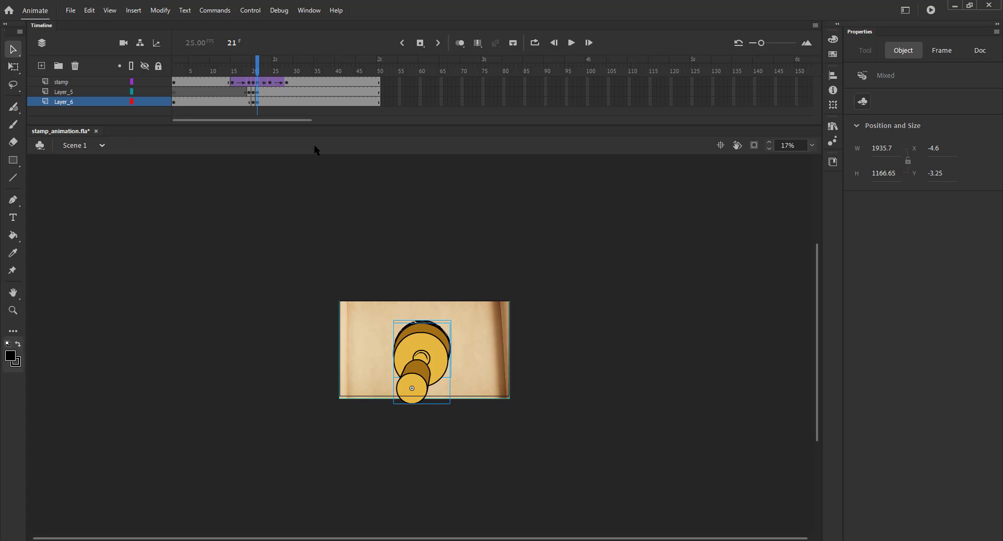
{"action": "key", "text": "shift+Down"}
{"action": "key", "text": "shift+Down"}
{"action": "key", "text": "shift+Down"}
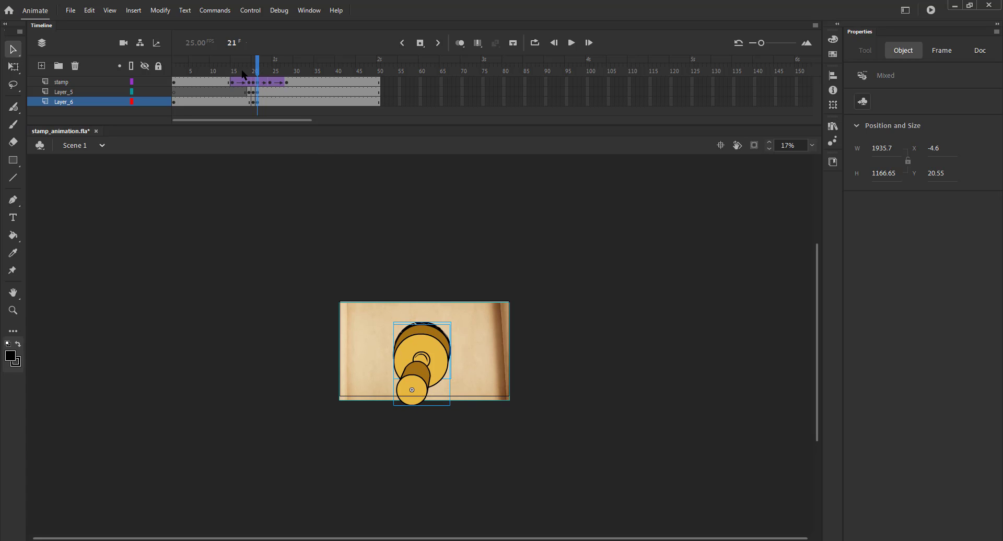
{"action": "left_click_drag", "start_coordinate": [233, 70], "coordinate": [256, 73]}
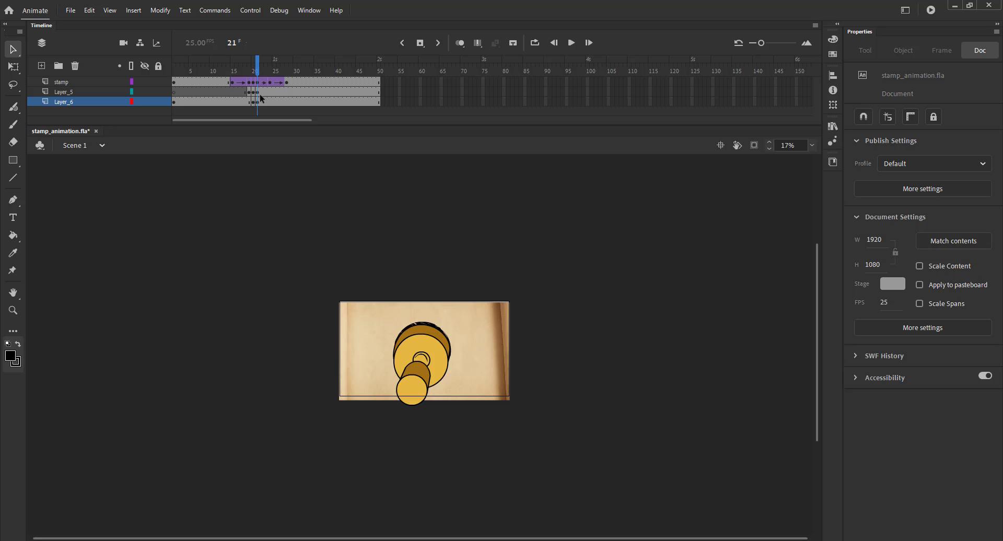
Add keyframes at frame 22 on all three layers and save the document.
{"action": "left_click", "coordinate": [259, 93]}
{"action": "key", "text": "period"}
{"action": "key", "text": "F6"}
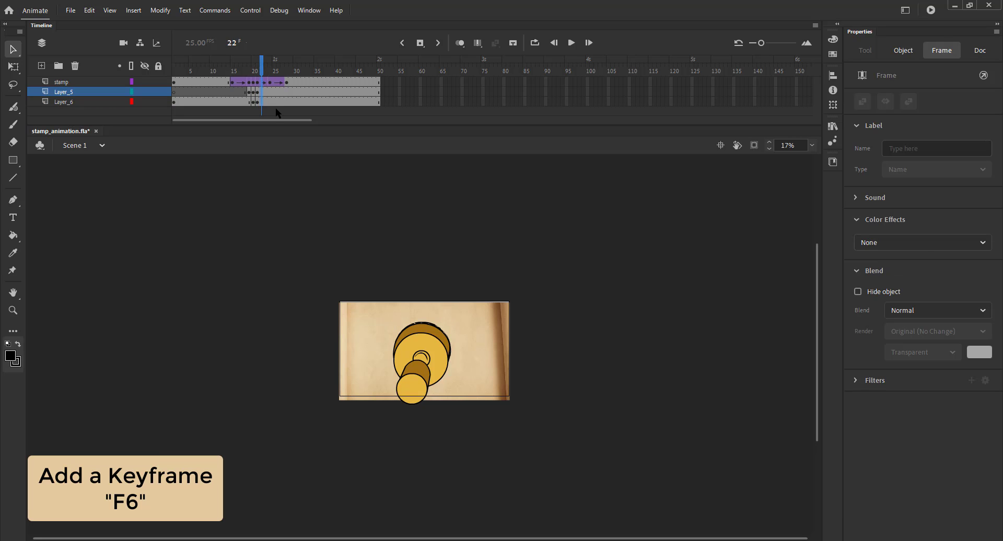
{"action": "left_click", "coordinate": [262, 102]}
{"action": "key", "text": "F6"}
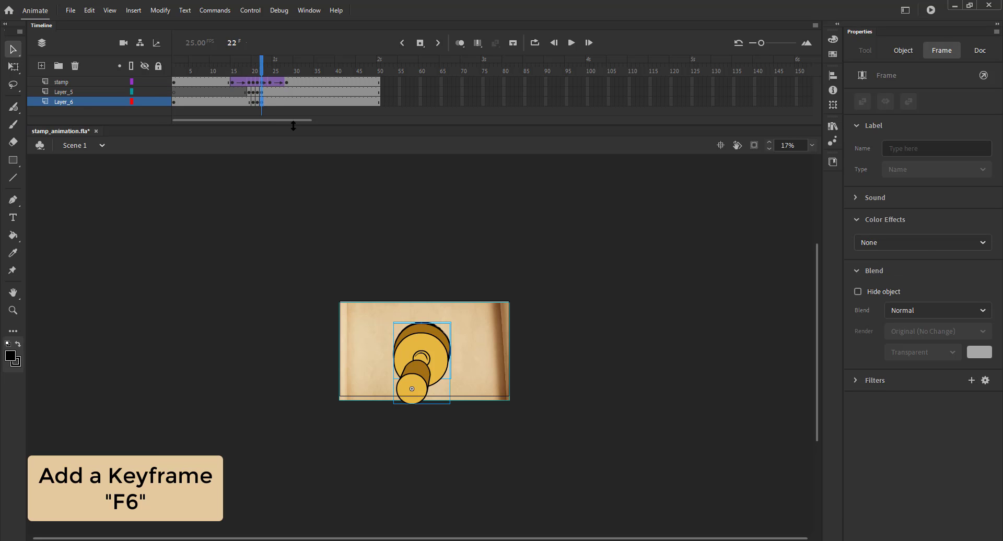
{"action": "key", "text": "ctrl+s"}
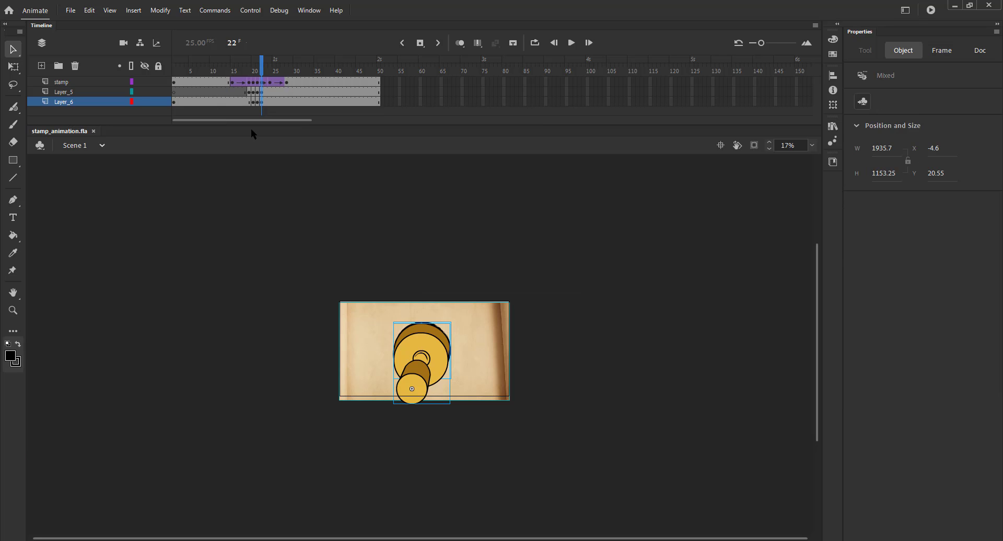
Nudge all artwork on frame 22 left together to about X -40.
{"action": "key", "text": "Left"}
{"action": "key", "text": "Left"}
{"action": "key", "text": "Left"}
{"action": "key", "text": "Left"}
{"action": "key", "text": "Left"}
{"action": "key", "text": "Left"}
{"action": "key", "text": "Left"}
{"action": "key", "text": "Left"}
{"action": "key", "text": "Left"}
{"action": "key", "text": "Left"}
{"action": "key", "text": "Left"}
{"action": "key", "text": "Left"}
{"action": "key", "text": "Left"}
{"action": "key", "text": "Left"}
{"action": "key", "text": "Left"}
{"action": "key", "text": "Left"}
{"action": "key", "text": "Left"}
{"action": "key", "text": "Left"}
{"action": "key", "text": "Left"}
{"action": "key", "text": "Left"}
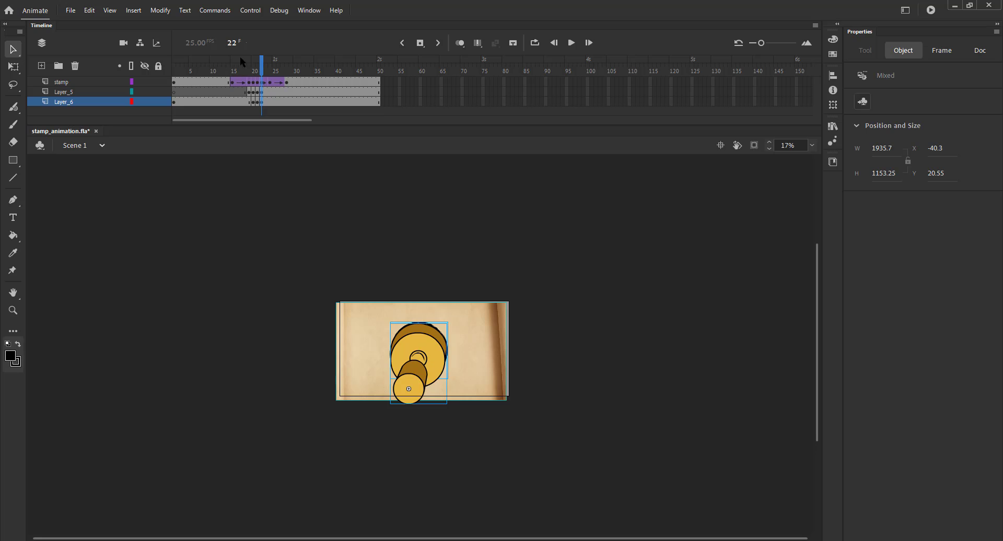
Add keyframes at frame 23 on all three layers and nudge the artwork up and right to about X -16.5, Y -27.
{"action": "left_click_drag", "start_coordinate": [261, 69], "coordinate": [265, 104]}
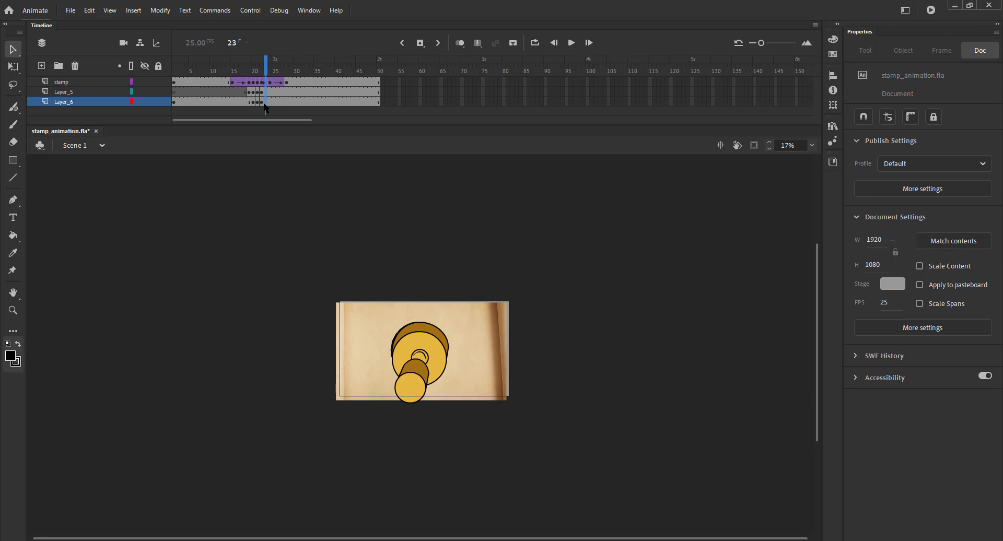
{"action": "key", "text": "F6"}
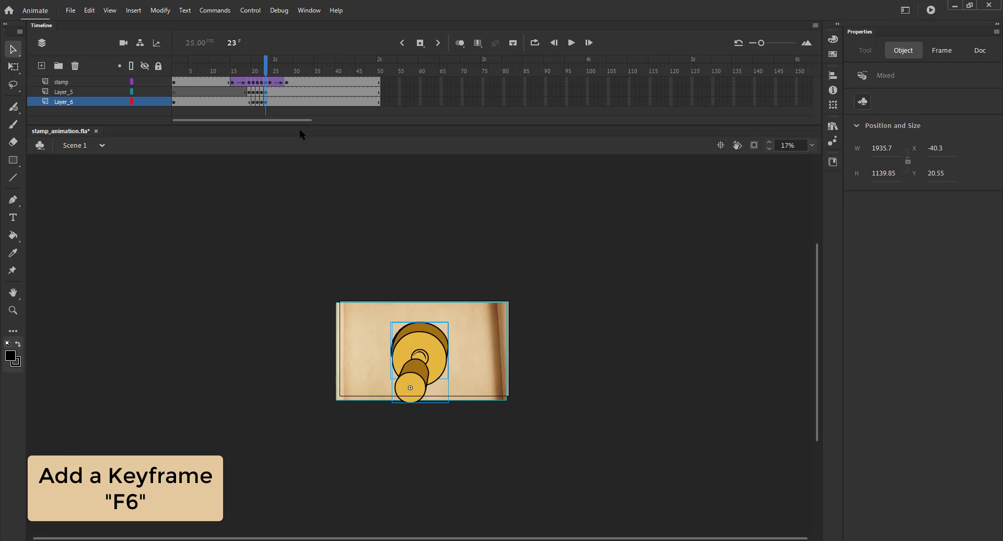
{"action": "key", "text": "Up"}
{"action": "key", "text": "Up"}
{"action": "key", "text": "Up"}
{"action": "key", "text": "Up"}
{"action": "key", "text": "Up"}
{"action": "key", "text": "Up"}
{"action": "key", "text": "Up"}
{"action": "key", "text": "Up"}
{"action": "key", "text": "Up"}
{"action": "key", "text": "Up"}
{"action": "key", "text": "Up"}
{"action": "key", "text": "Up"}
{"action": "key", "text": "Up"}
{"action": "key", "text": "Up"}
{"action": "key", "text": "Up"}
{"action": "key", "text": "Up"}
{"action": "key", "text": "Up"}
{"action": "key", "text": "Up"}
{"action": "key", "text": "Up"}
{"action": "key", "text": "Up"}
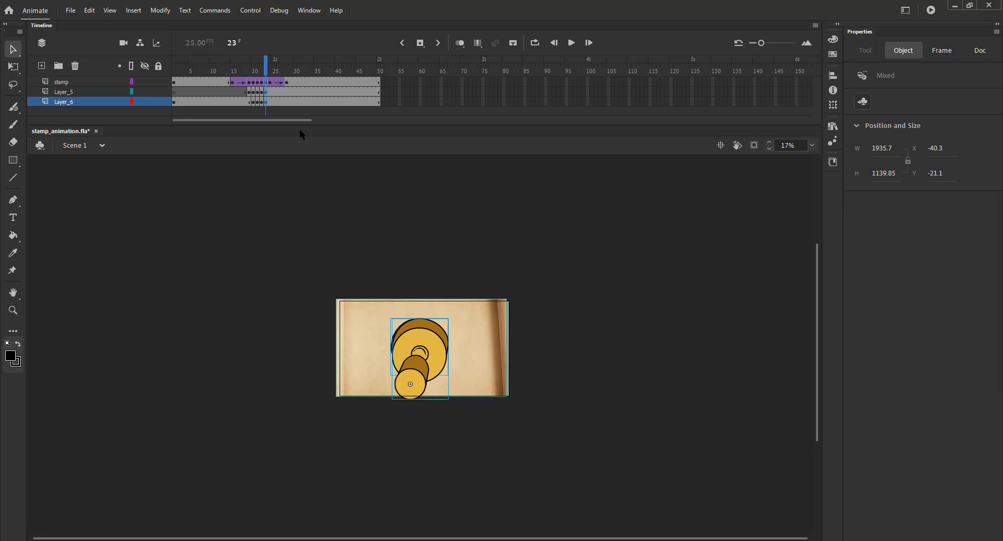
{"action": "key", "text": "Right"}
{"action": "key", "text": "Right"}
{"action": "key", "text": "Right"}
{"action": "key", "text": "Right"}
{"action": "key", "text": "Right"}
{"action": "key", "text": "Right"}
{"action": "key", "text": "Right"}
{"action": "key", "text": "Right"}
{"action": "key", "text": "Right"}
{"action": "key", "text": "Right"}
{"action": "key", "text": "Right"}
{"action": "key", "text": "Right"}
{"action": "key", "text": "Right"}
{"action": "key", "text": "Right"}
{"action": "key", "text": "Right"}
{"action": "key", "text": "Right"}
{"action": "key", "text": "Right"}
{"action": "key", "text": "Right"}
{"action": "key", "text": "Right"}
{"action": "key", "text": "Right"}
{"action": "key", "text": "Right"}
{"action": "key", "text": "Right"}
{"action": "key", "text": "Right"}
{"action": "key", "text": "Right"}
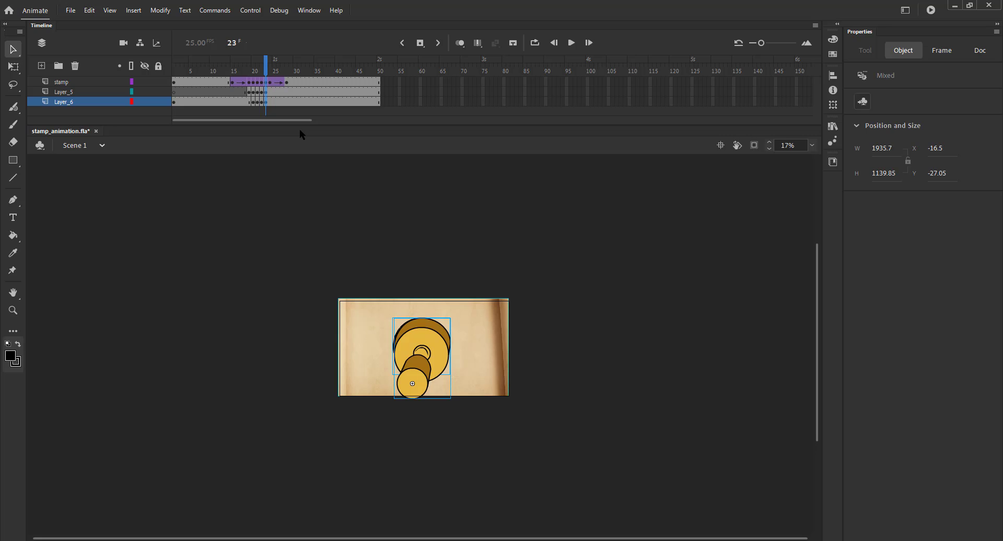
Copy the frame 19 keyframes of all three layers to frame 24 to end the shake at the original position.
{"action": "left_click", "coordinate": [253, 70]}
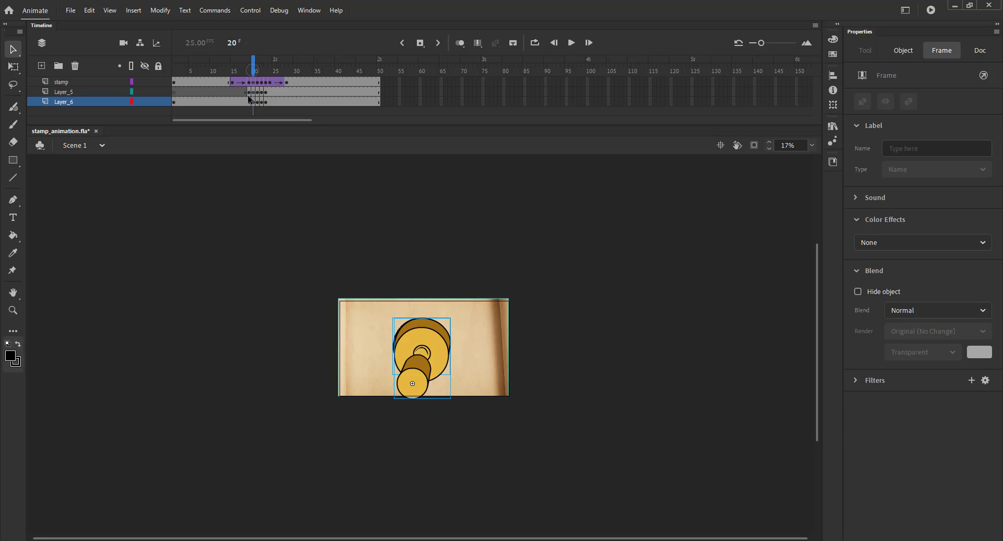
{"action": "left_click", "coordinate": [249, 100]}
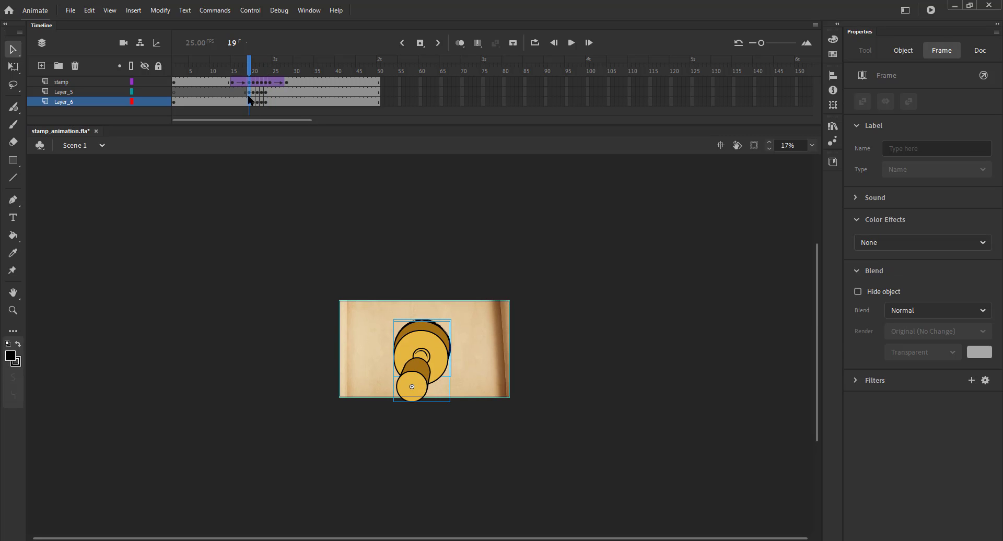
{"action": "left_click_drag", "start_coordinate": [265, 107], "coordinate": [270, 103]}
Play the animation from frame 9 to check the shake and save the document.
{"action": "left_click_drag", "start_coordinate": [242, 72], "coordinate": [208, 71]}
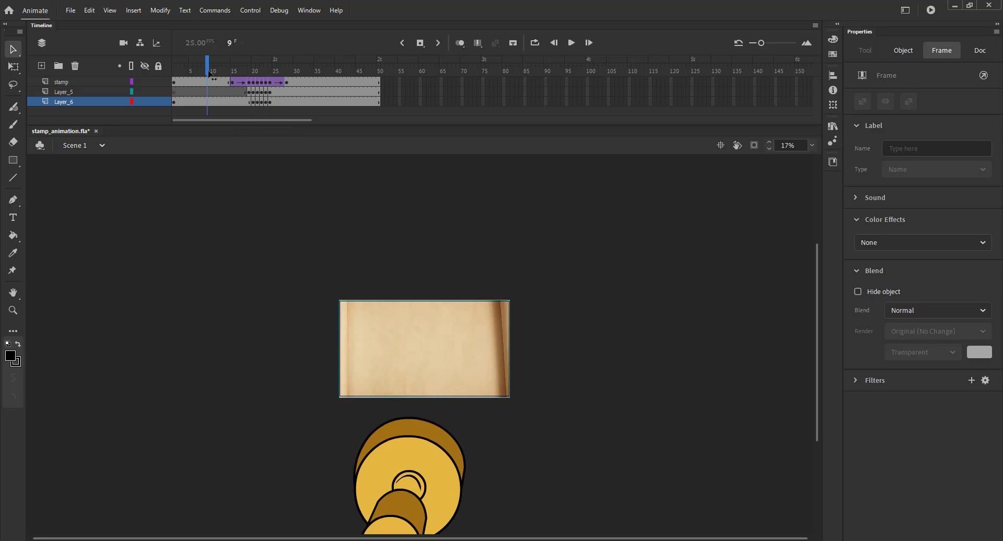
{"action": "key", "text": "Return"}
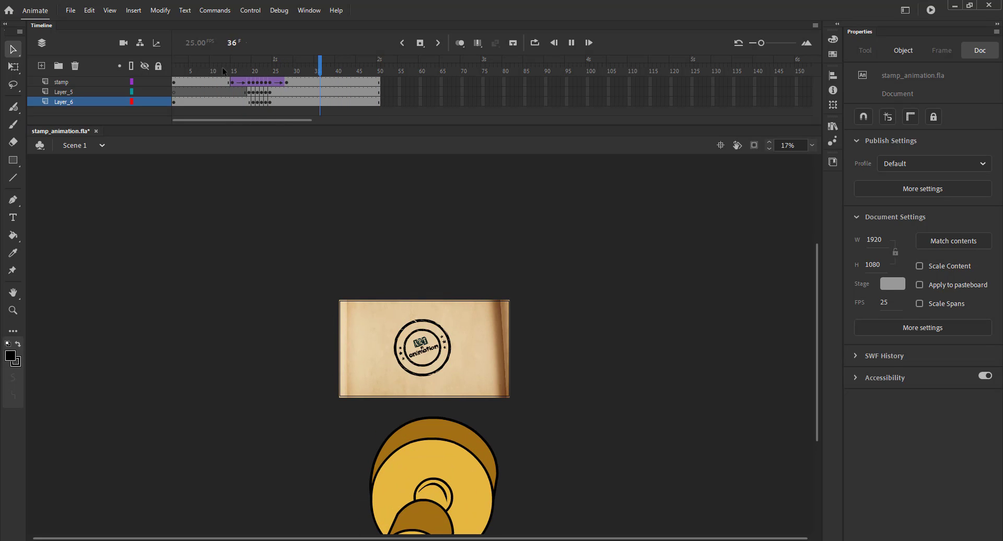
{"action": "left_click", "coordinate": [305, 82]}
{"action": "key", "text": "ctrl+s"}
Scrub through the stamp's impact up to frame 26 and add a camera to the scene.
{"action": "left_click", "coordinate": [233, 70]}
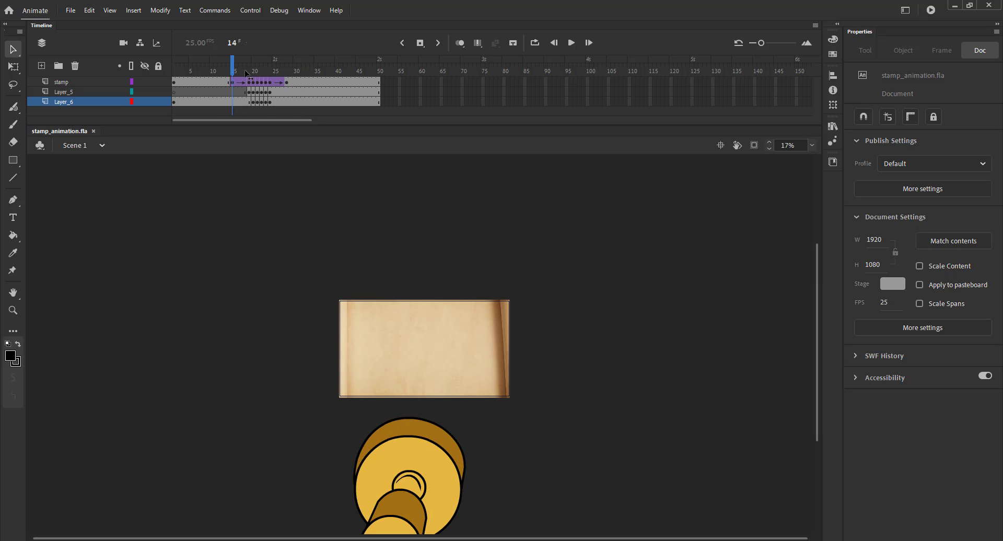
{"action": "left_click_drag", "start_coordinate": [246, 73], "coordinate": [280, 82]}
{"action": "key", "text": "ctrl+="}
{"action": "key", "text": "ctrl+="}
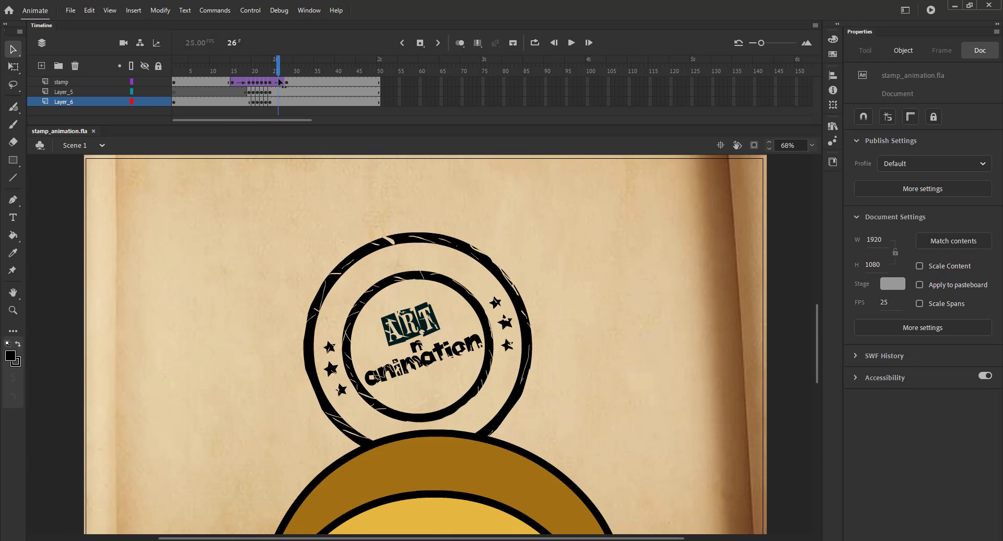
{"action": "left_click", "coordinate": [43, 66]}
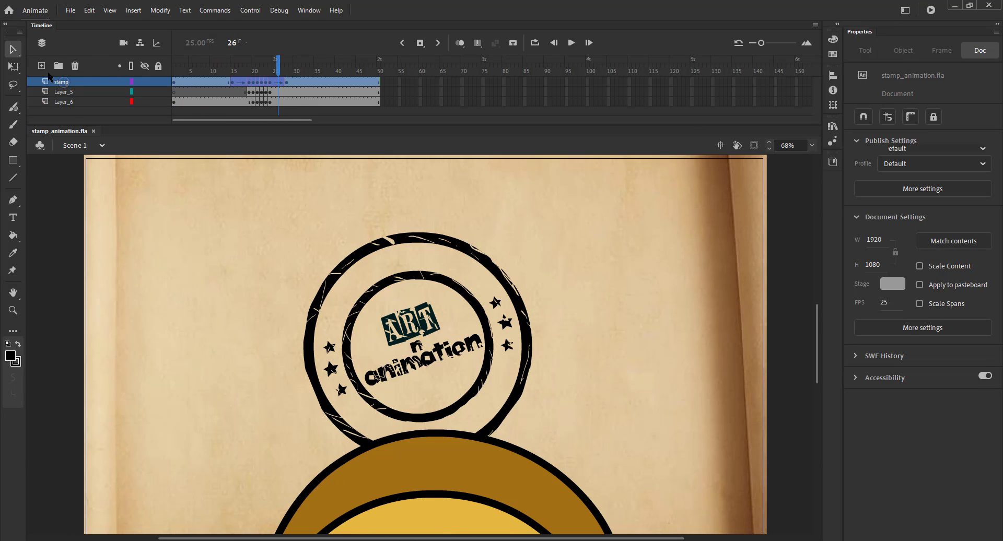
{"action": "left_click", "coordinate": [74, 66]}
{"action": "key", "text": "c"}
Add a camera keyframe at frame 15 and zoom the camera in to 136%.
{"action": "left_click_drag", "start_coordinate": [277, 73], "coordinate": [233, 82]}
{"action": "left_click", "coordinate": [233, 82]}
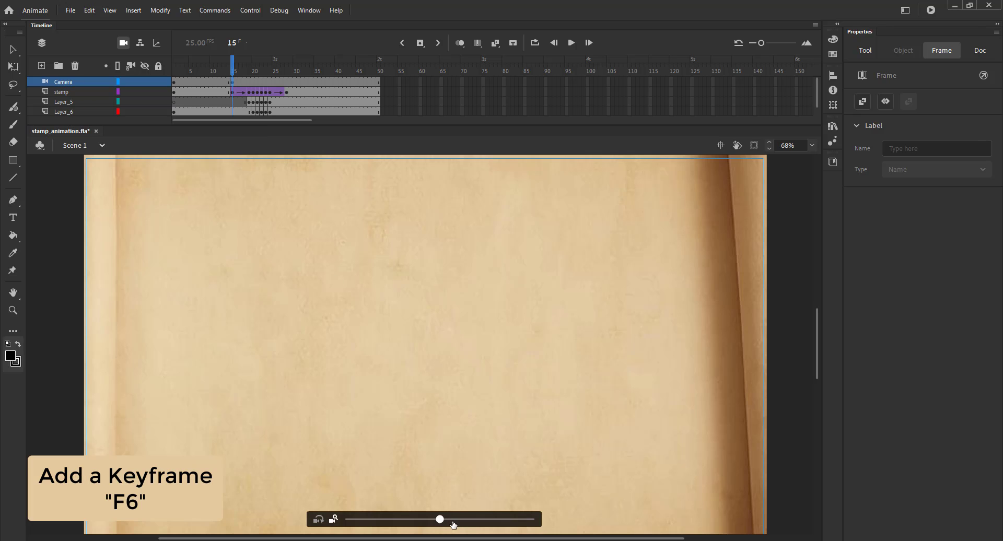
{"action": "left_click_drag", "start_coordinate": [453, 524], "coordinate": [493, 522]}
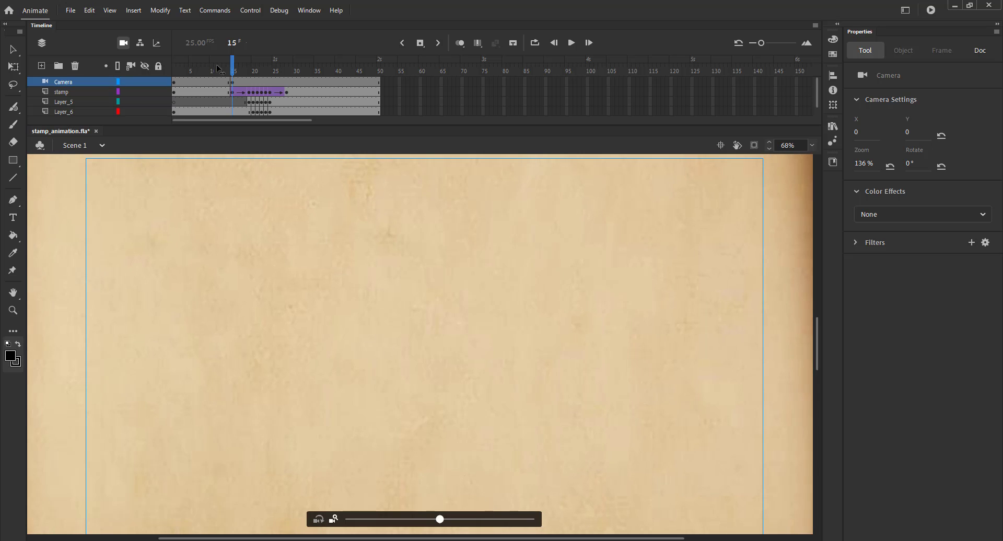
Remove the camera keyframe at frame 15 and apply the 136% camera zoom from frame 1.
{"action": "left_click", "coordinate": [199, 68]}
{"action": "left_click_drag", "start_coordinate": [210, 72], "coordinate": [173, 81]}
{"action": "left_click", "coordinate": [233, 82]}
Scrub through the stamp impact and shake and add a camera keyframe at frame 24.
{"action": "left_click", "coordinate": [233, 73]}
{"action": "left_click_drag", "start_coordinate": [243, 79], "coordinate": [251, 78]}
{"action": "left_click", "coordinate": [249, 81]}
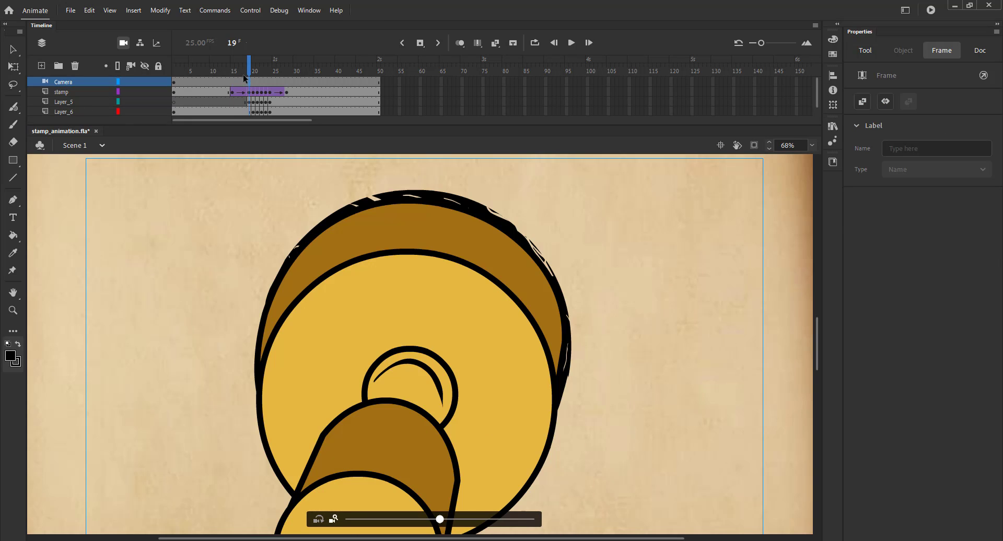
{"action": "mouse_move", "coordinate": [266, 77]}
{"action": "left_mouse_down"}
{"action": "mouse_move", "coordinate": [278, 79]}
{"action": "mouse_move", "coordinate": [261, 79]}
{"action": "left_mouse_up"}
{"action": "left_click", "coordinate": [261, 81]}
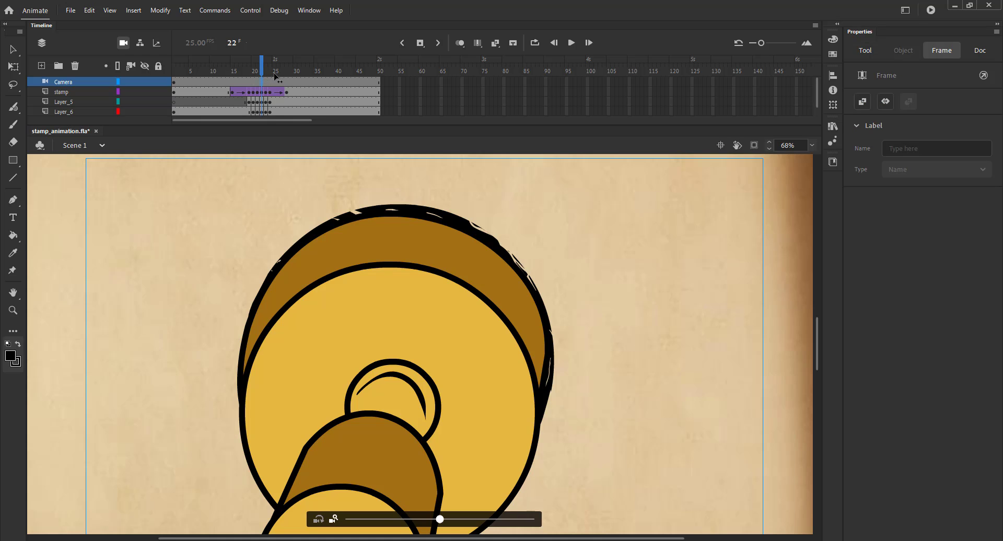
{"action": "mouse_move", "coordinate": [275, 76]}
{"action": "left_mouse_down"}
{"action": "mouse_move", "coordinate": [243, 78]}
{"action": "mouse_move", "coordinate": [269, 75]}
{"action": "left_mouse_up"}
{"action": "left_click", "coordinate": [270, 82]}
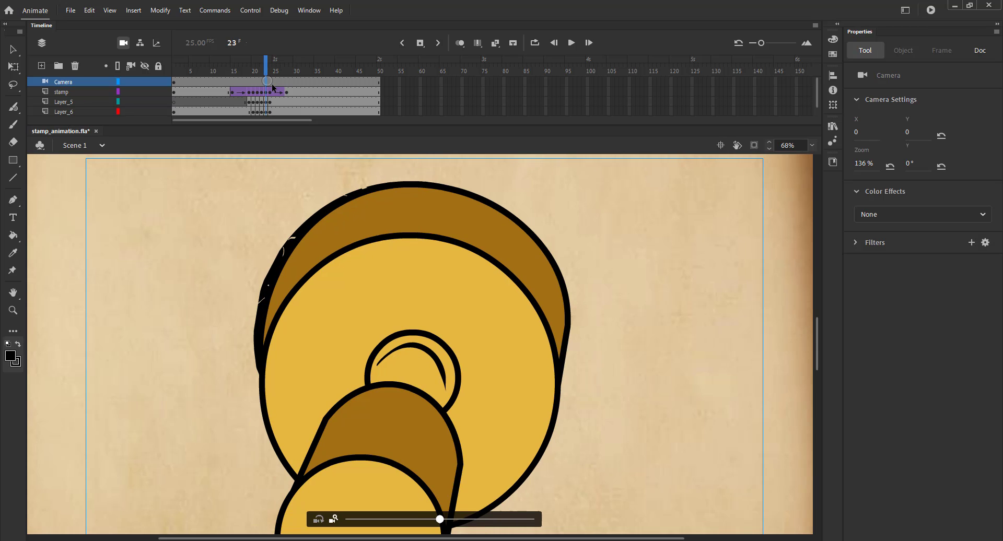
{"action": "key", "text": "F6"}
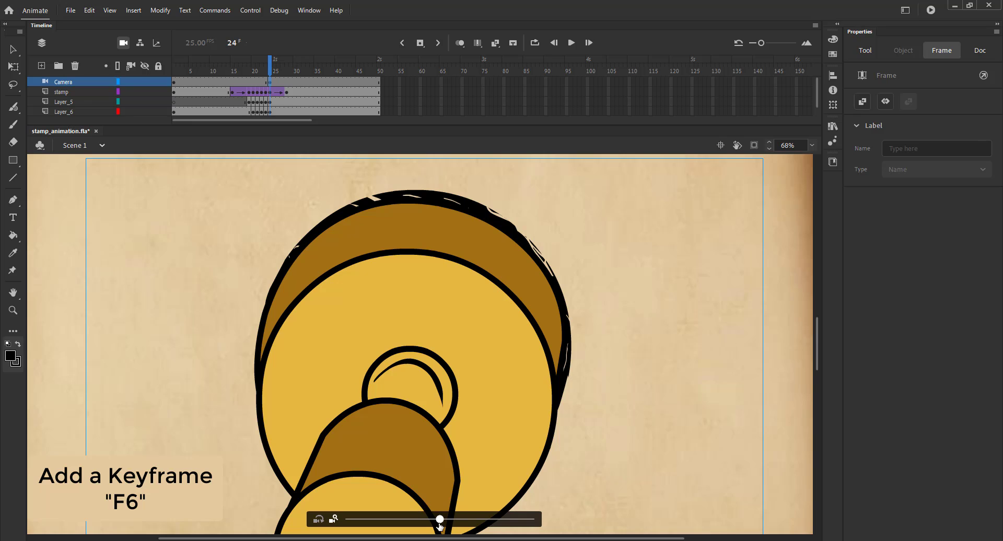
{"action": "left_click", "coordinate": [440, 522]}
Add a camera keyframe at frame 28 and zoom the camera out to 100%.
{"action": "left_click", "coordinate": [290, 71]}
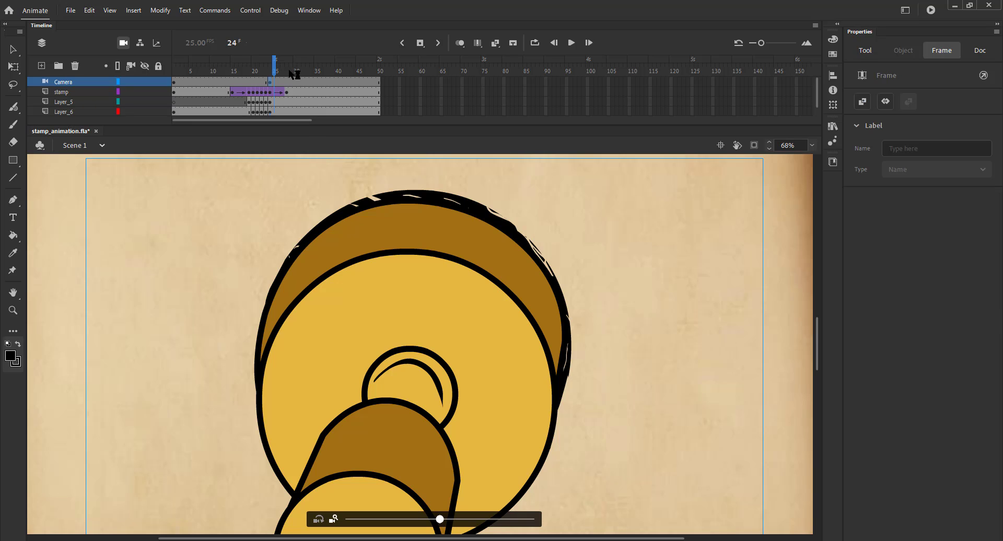
{"action": "left_click", "coordinate": [288, 71]}
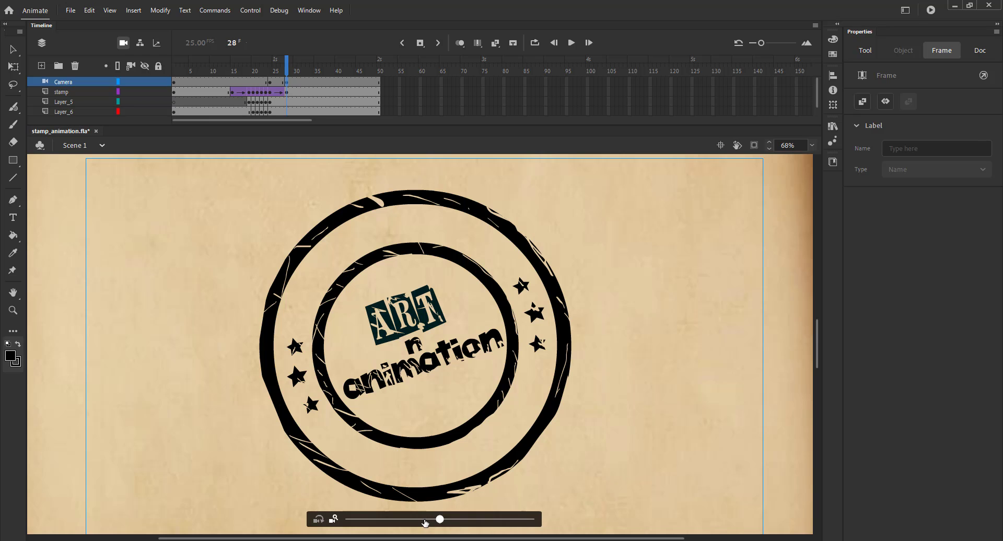
{"action": "left_click_drag", "start_coordinate": [426, 523], "coordinate": [399, 521]}
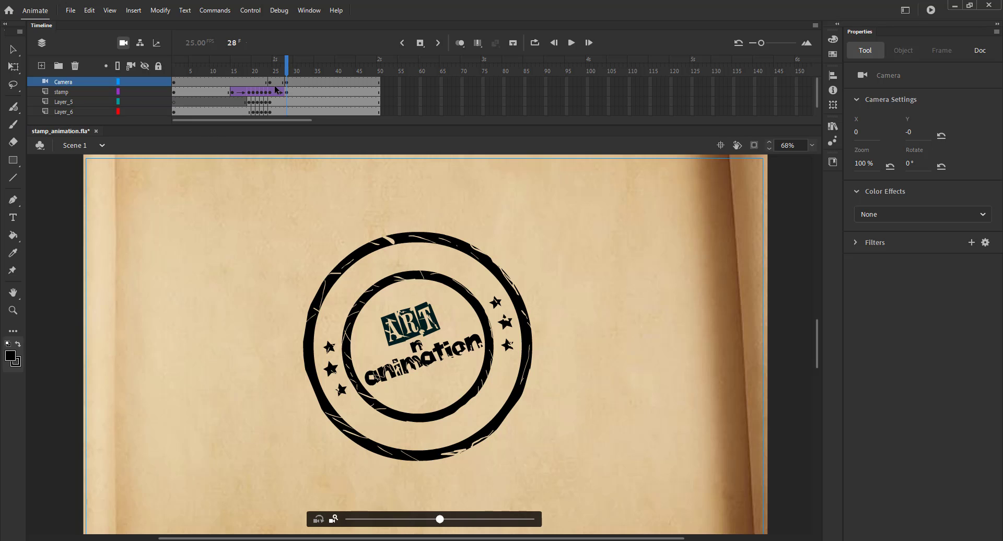
Create a classic tween between the camera keyframes at frames 24 and 28, scrub through it and save the document.
{"action": "left_click", "coordinate": [275, 90]}
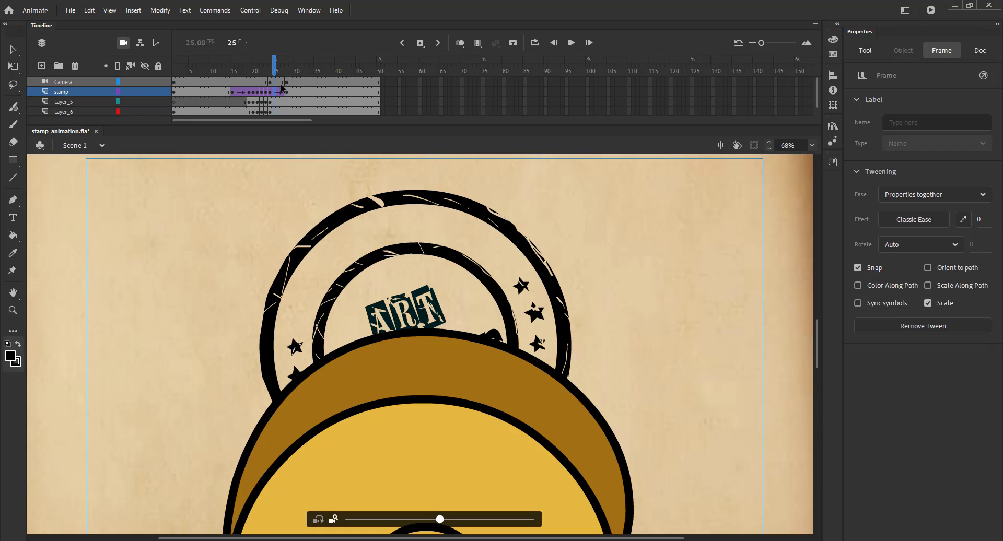
{"action": "left_click", "coordinate": [491, 43]}
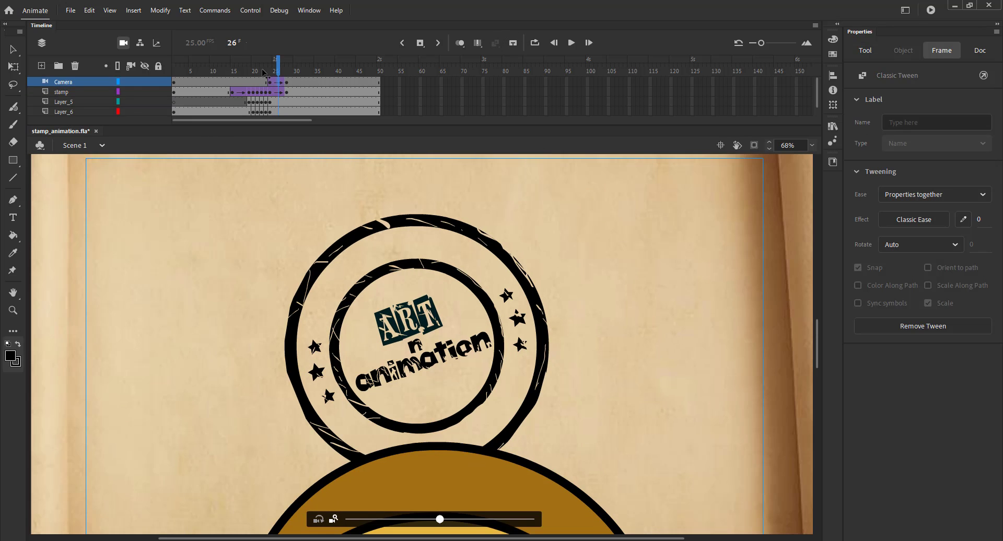
{"action": "left_click_drag", "start_coordinate": [264, 74], "coordinate": [295, 73]}
{"action": "left_click", "coordinate": [328, 81]}
{"action": "key", "text": "ctrl+s"}
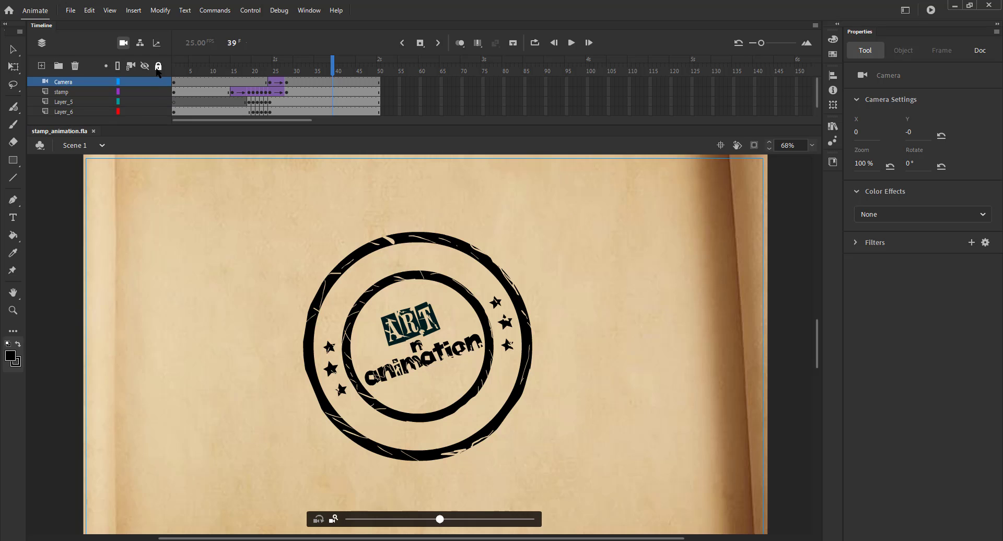
Lock the three artwork layers and export the animation as an SWF.
{"action": "key", "text": "ctrl+Return"}
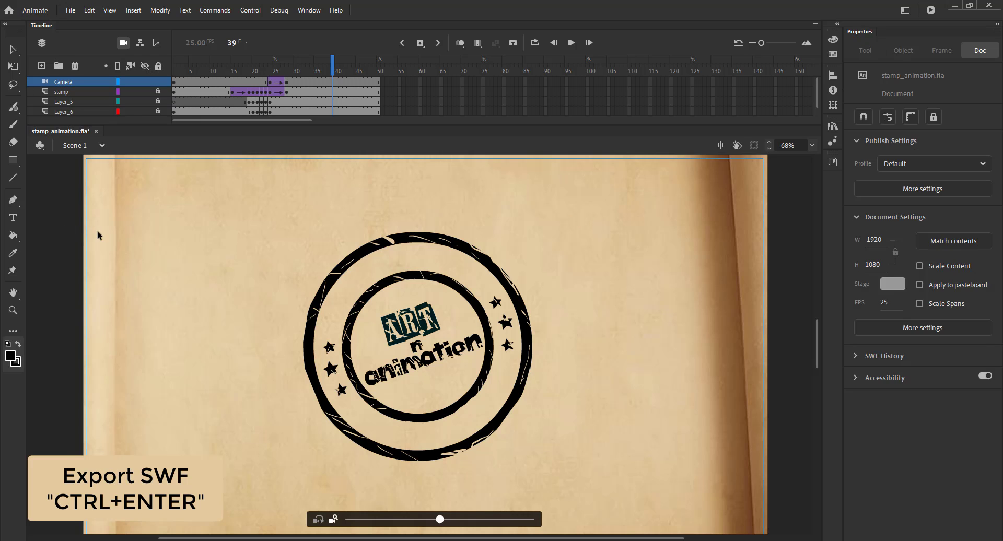